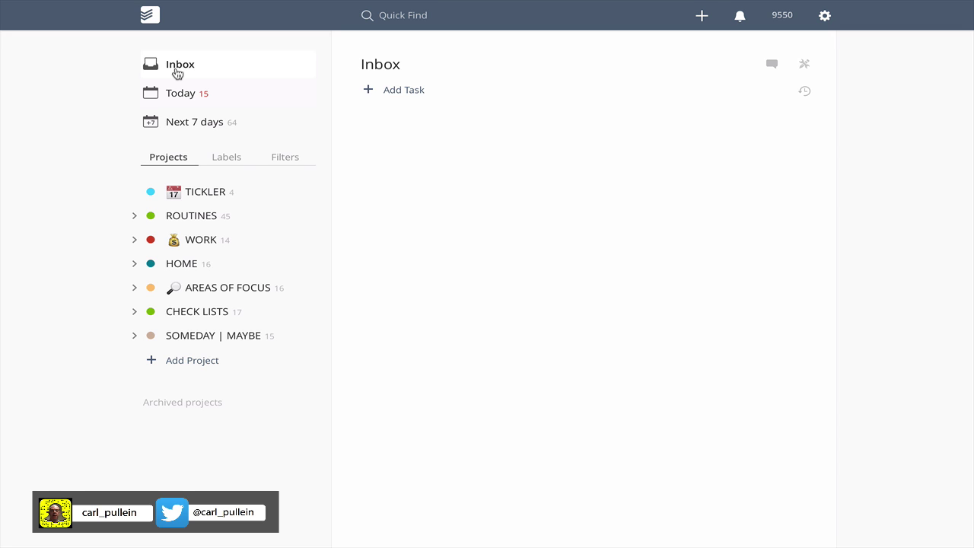
Step: Mark the AgileBits Blog task about the 1Password subscription service as complete in the TICKLER project
left_click(294, 157)
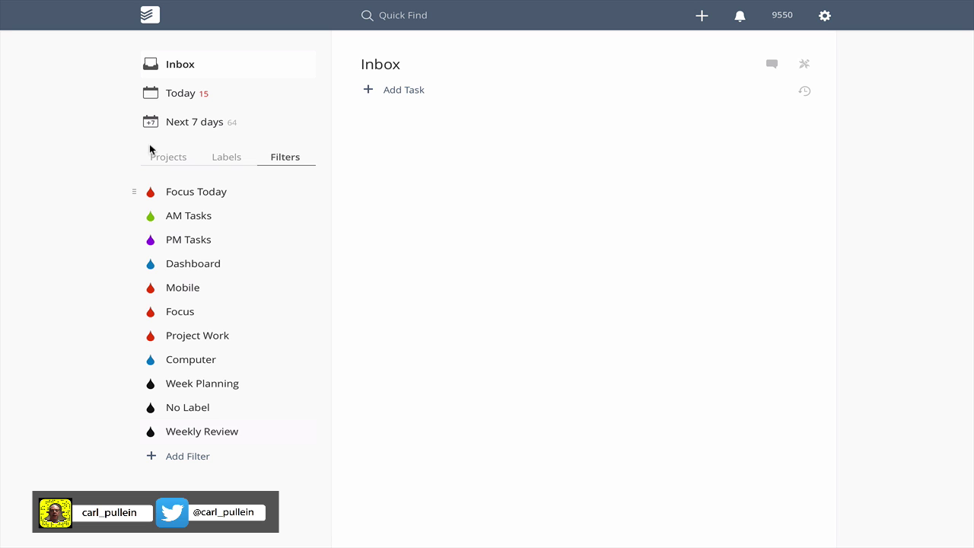
left_click(183, 162)
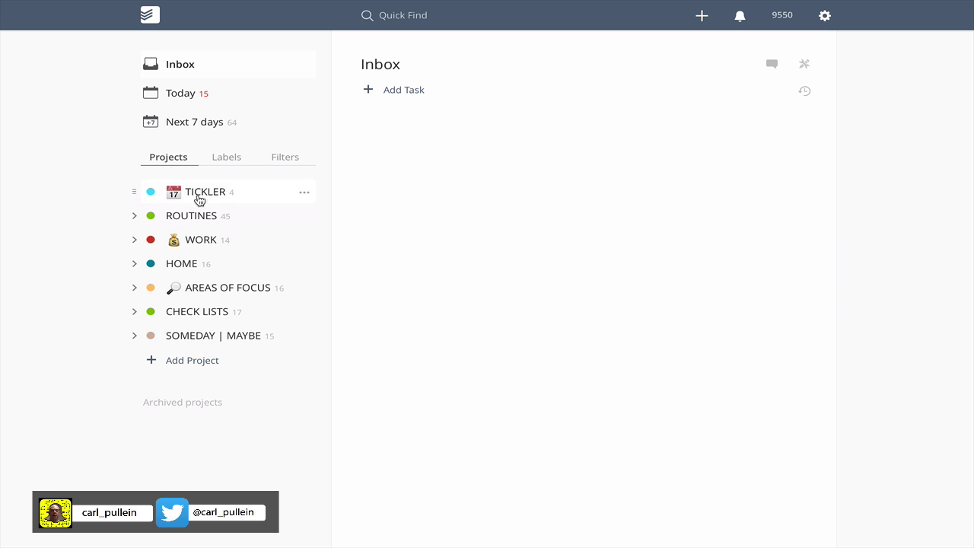
left_click(200, 198)
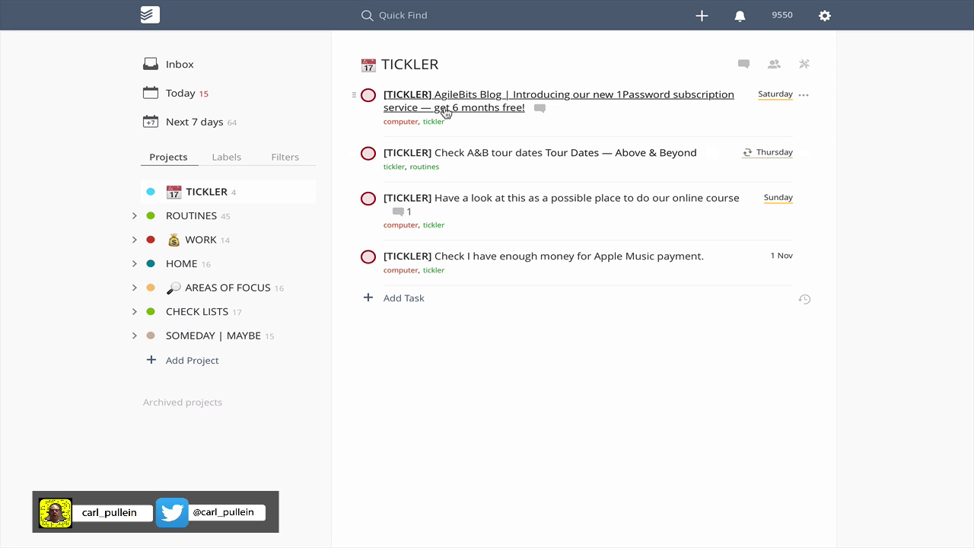
left_click(368, 95)
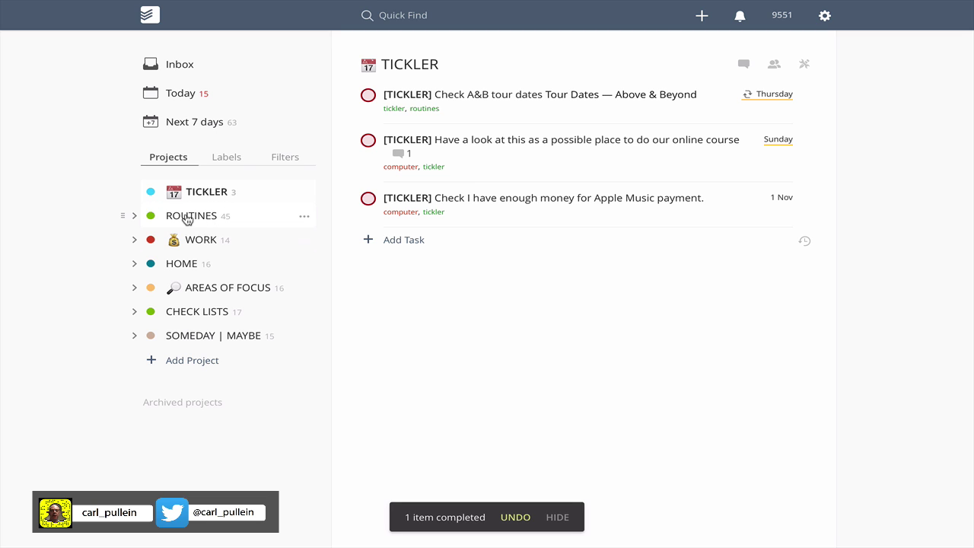
Step: Look through the sub-projects under WORK, from (BCM uPhone) to Single Actions, and collapse WORK again
left_click(135, 241)
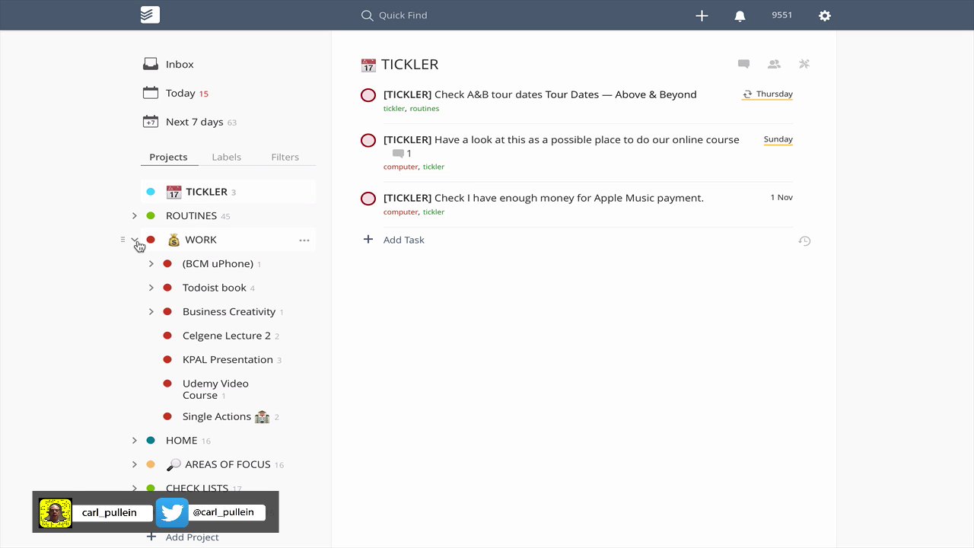
left_click(217, 264)
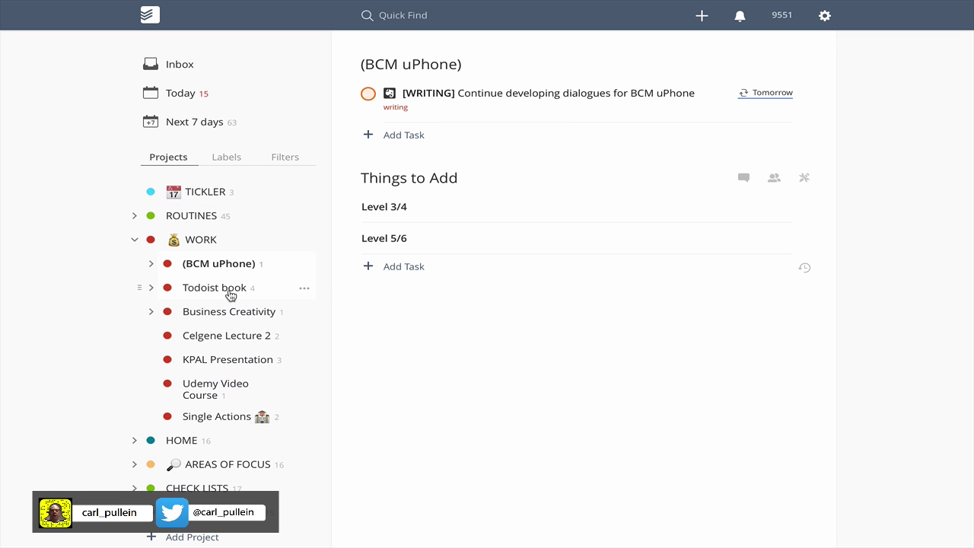
left_click(229, 295)
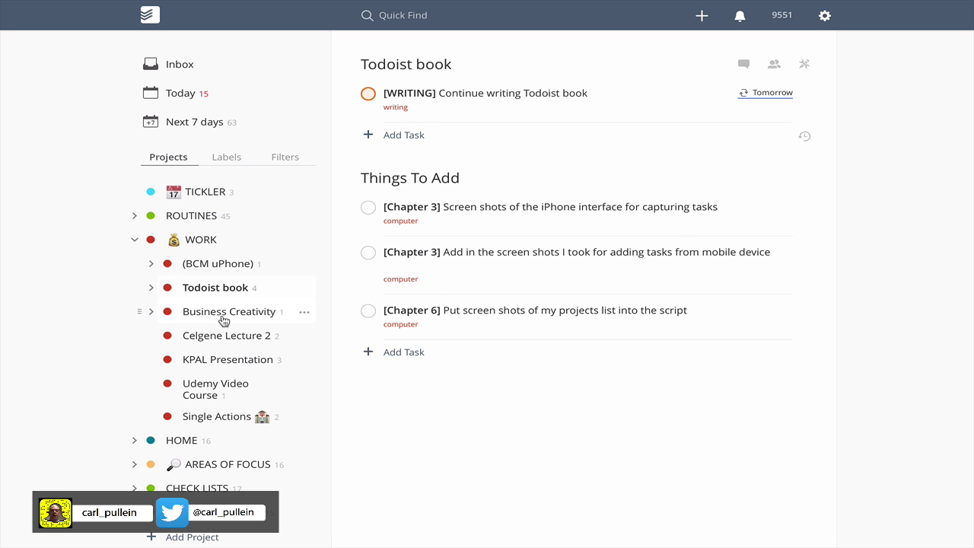
left_click(223, 319)
left_click(225, 335)
left_click(227, 357)
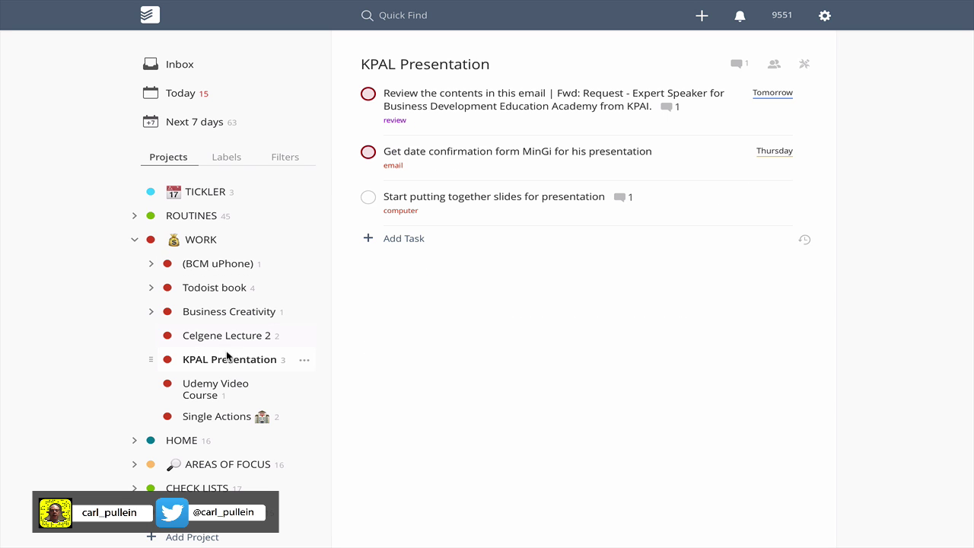
left_click(228, 397)
left_click(232, 416)
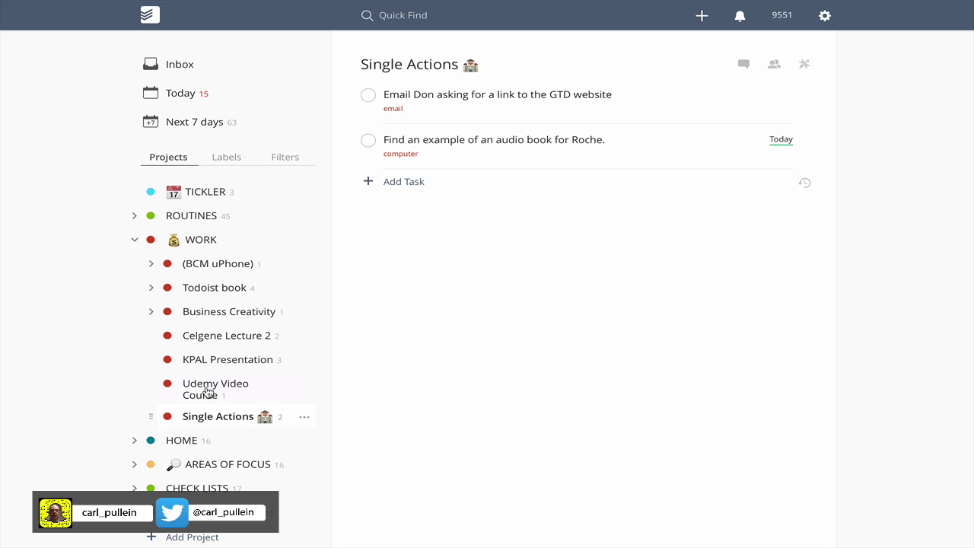
left_click(134, 241)
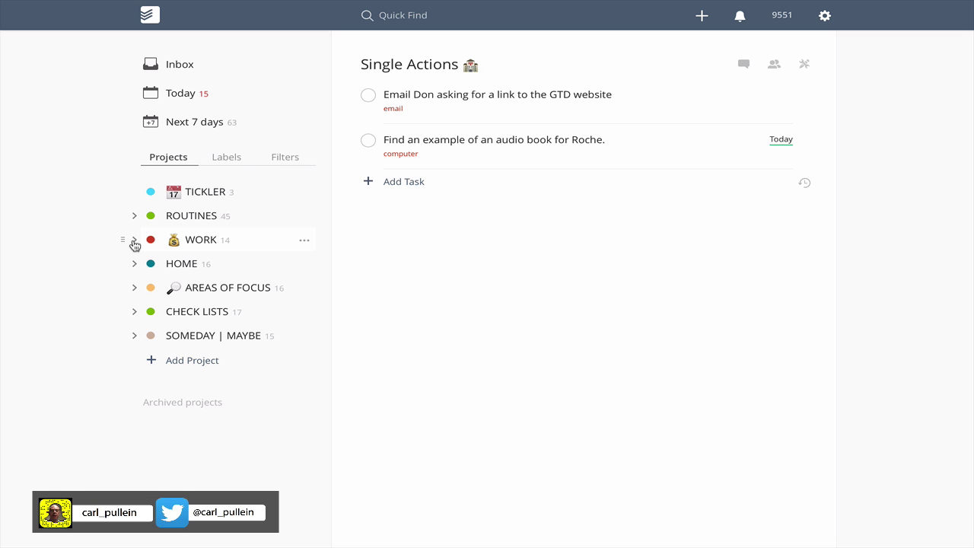
Step: Look through the HOME, AREAS OF FOCUS, CHECK LISTS and SOMEDAY | MAYBE projects, and return to the Inbox
left_click(193, 266)
left_click(213, 287)
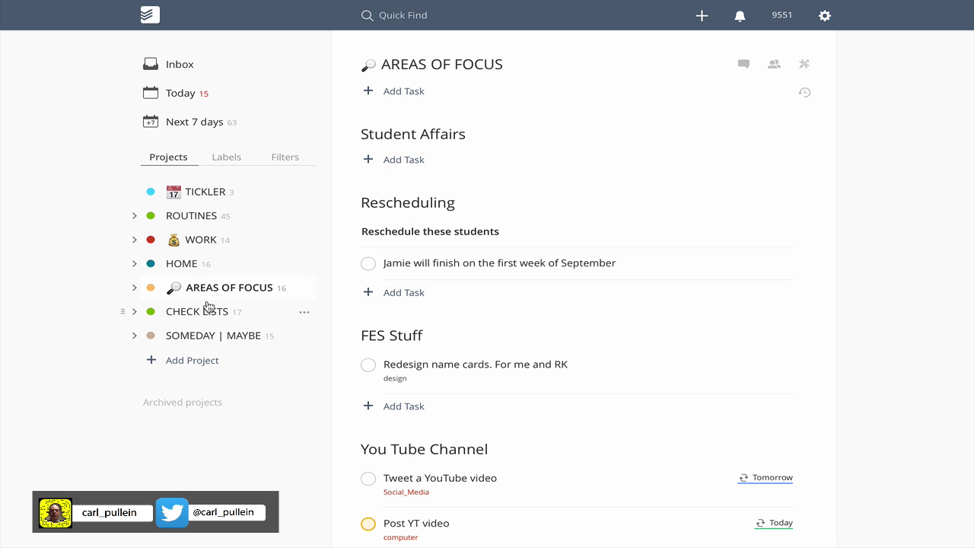
left_click(214, 323)
left_click(202, 313)
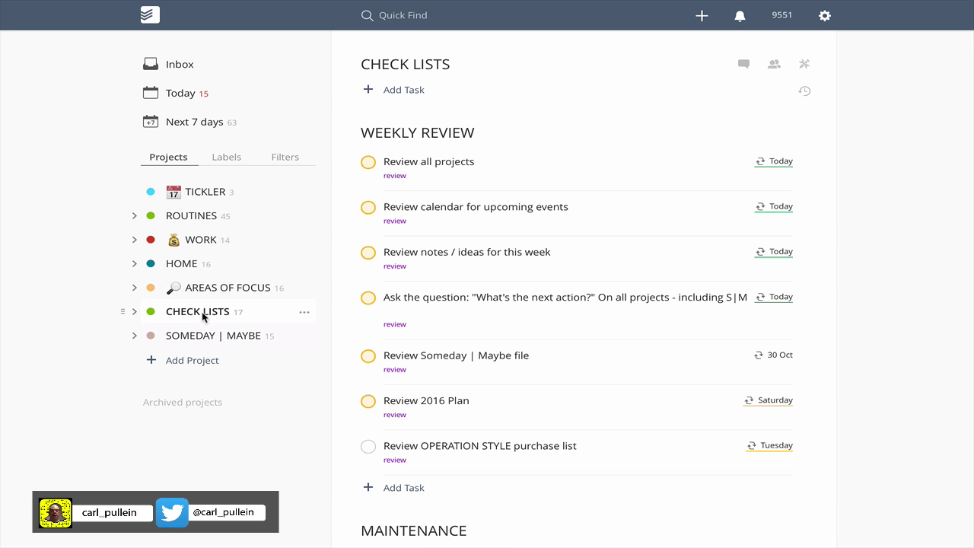
left_click(208, 335)
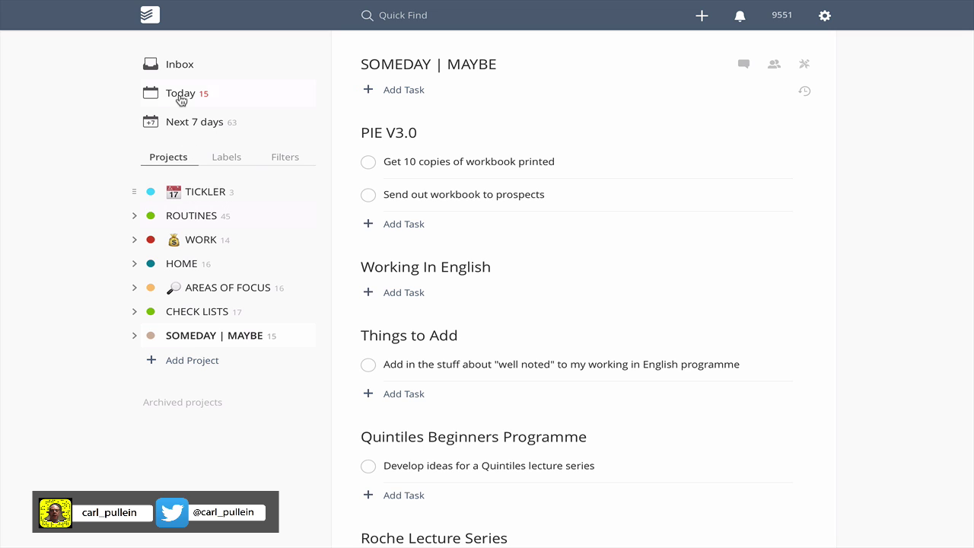
left_click(170, 70)
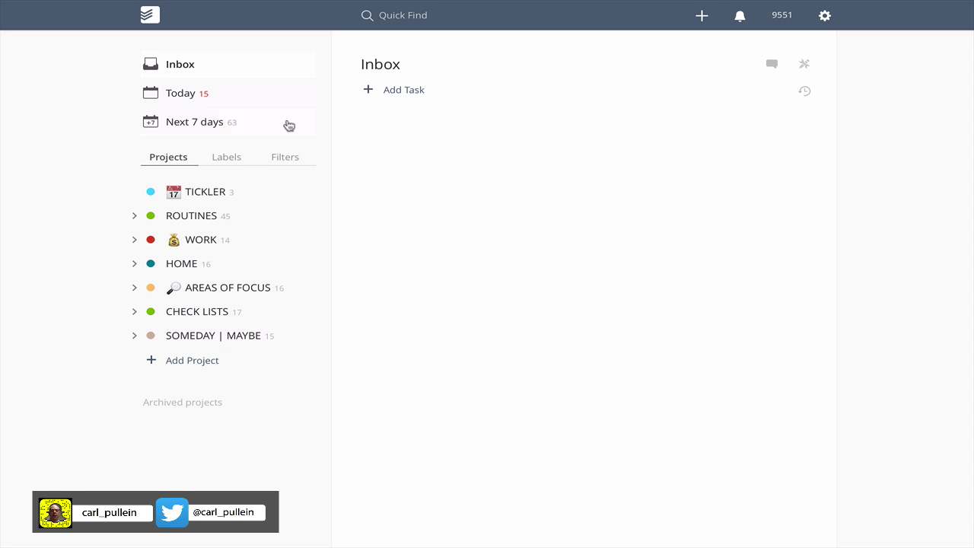
Step: Review the list of filters and the full list of labels, and return to the projects list
left_click(287, 160)
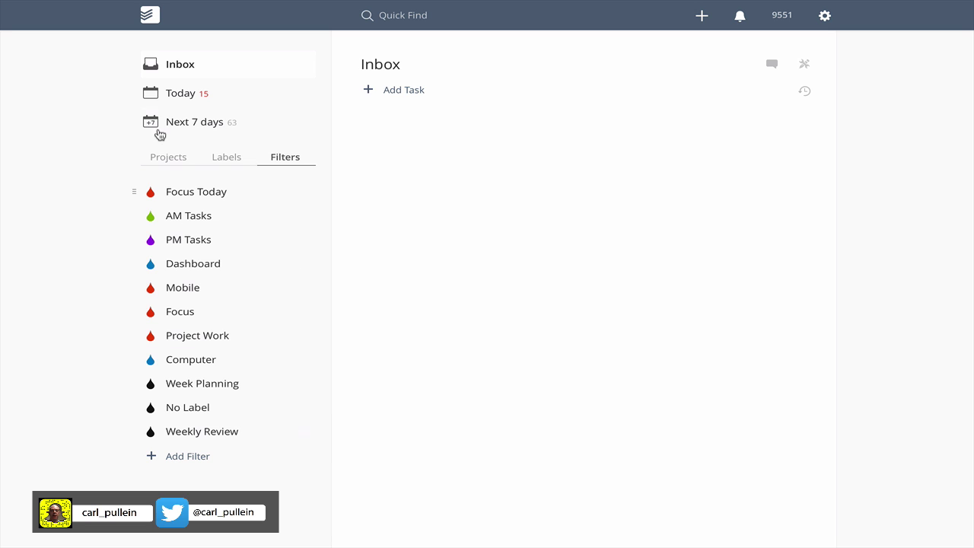
left_click(181, 161)
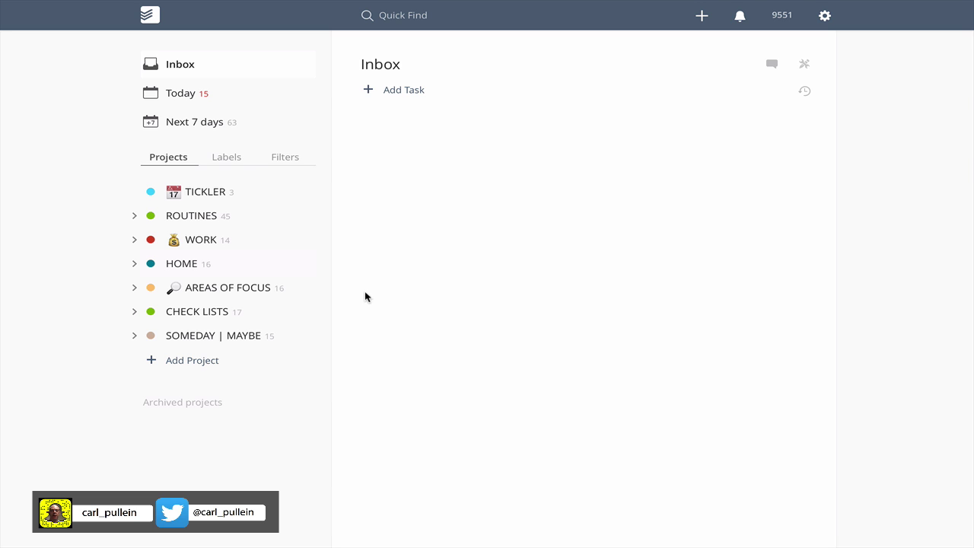
left_click(226, 156)
scroll(233, 376, "down", 4)
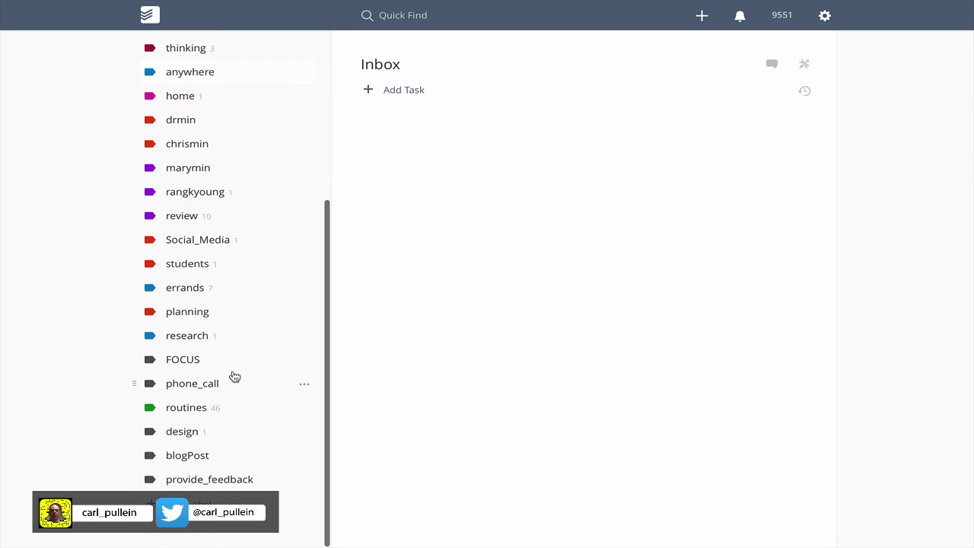
scroll(233, 376, "up", 4)
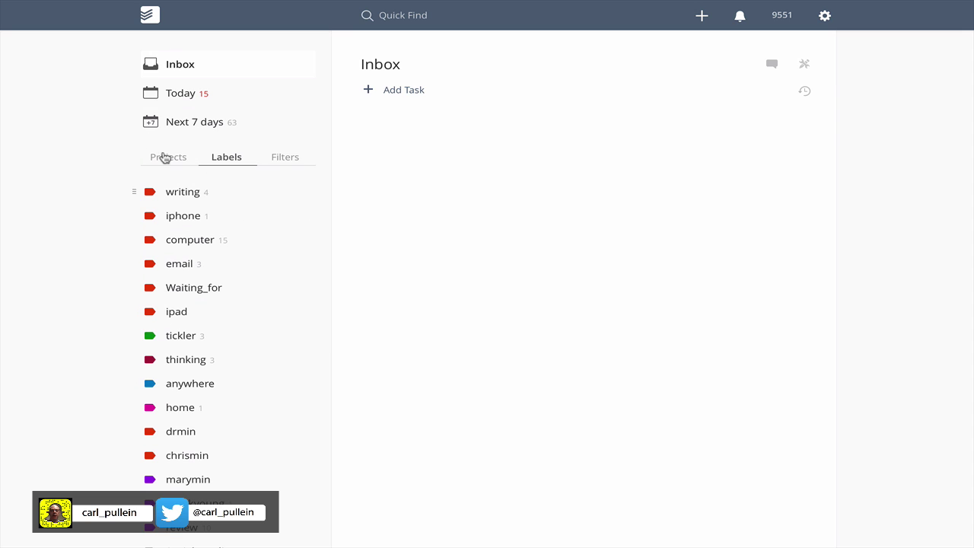
left_click(168, 160)
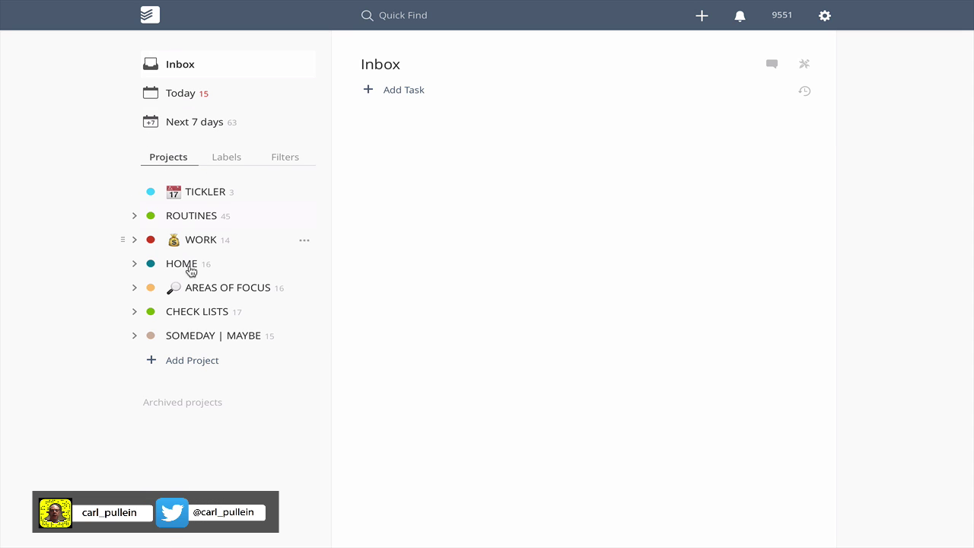
Step: Show the tasks of the Weekly Review filter and open that filter for editing
left_click(292, 160)
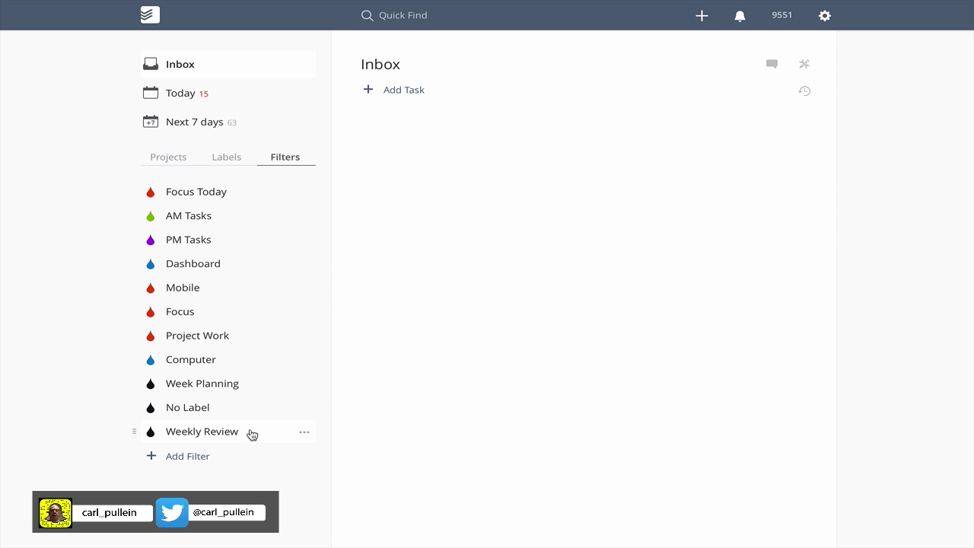
left_click(225, 431)
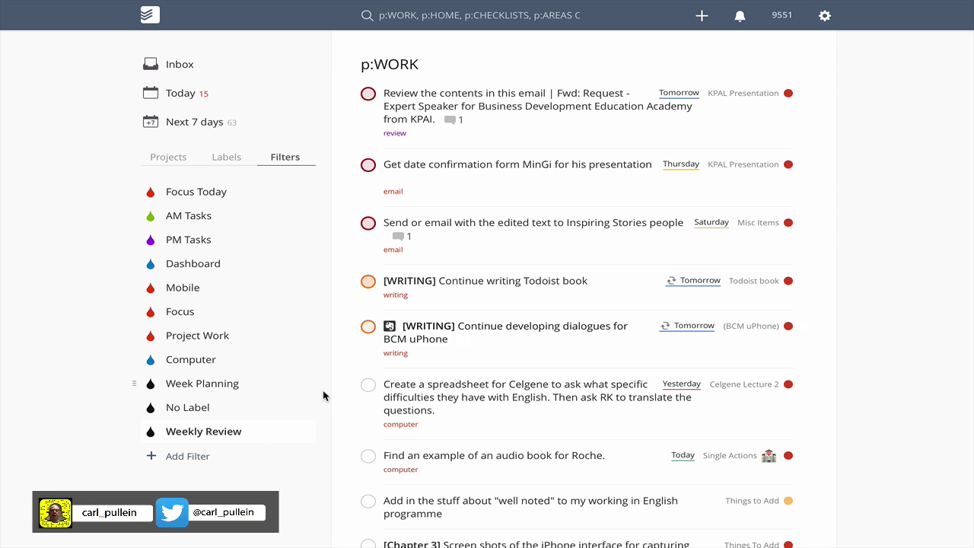
left_click(307, 431)
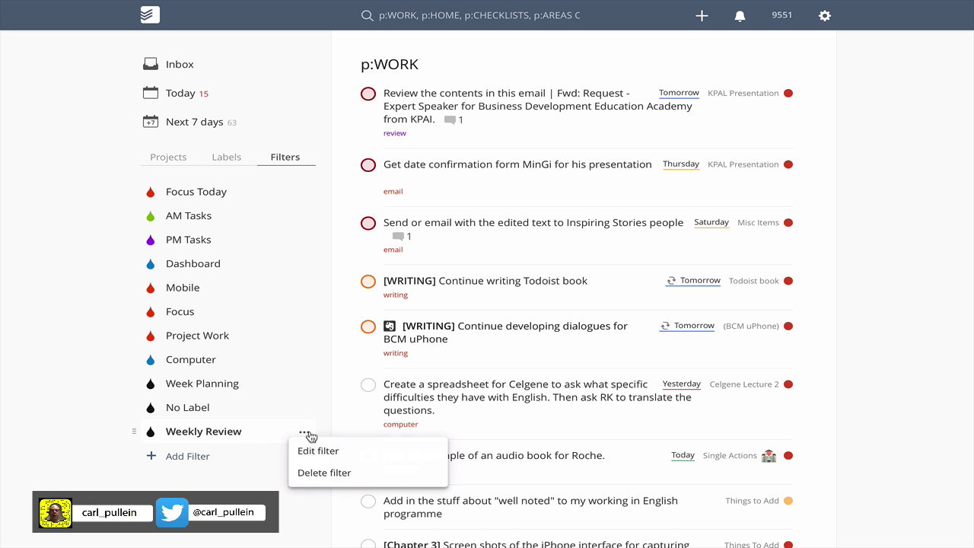
left_click(314, 451)
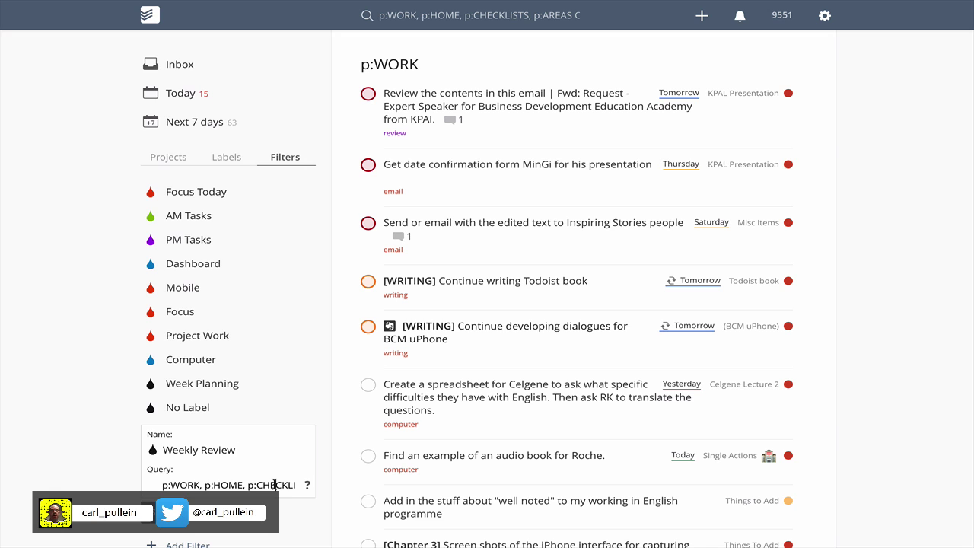
Step: Examine the Weekly Review filter's query through to its end to see which projects it covers
left_click(274, 485)
key("Right")
key("Right")
key("Right")
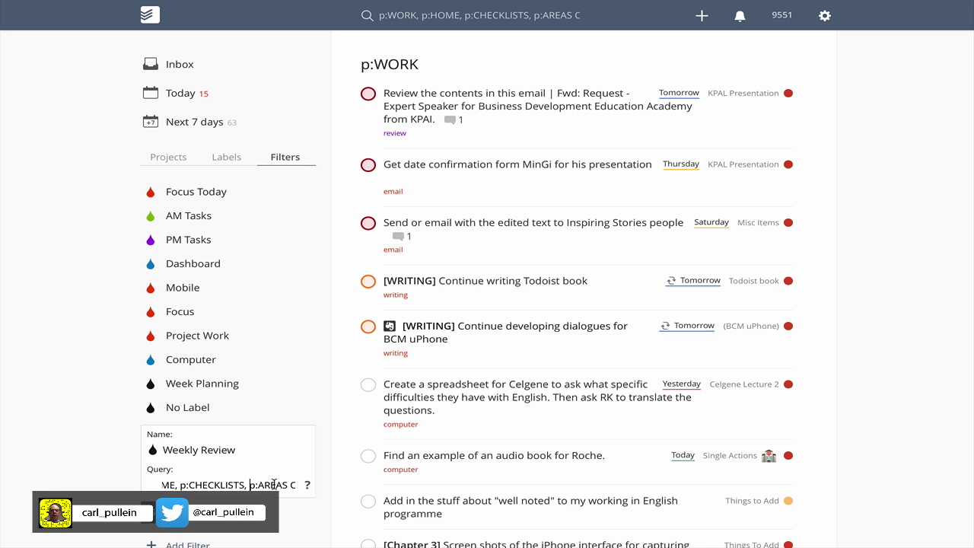
key("Right")
key("Right")
key("Right")
key("Right")
key("Right")
key("Right")
key("Right")
key("Right")
key("Right")
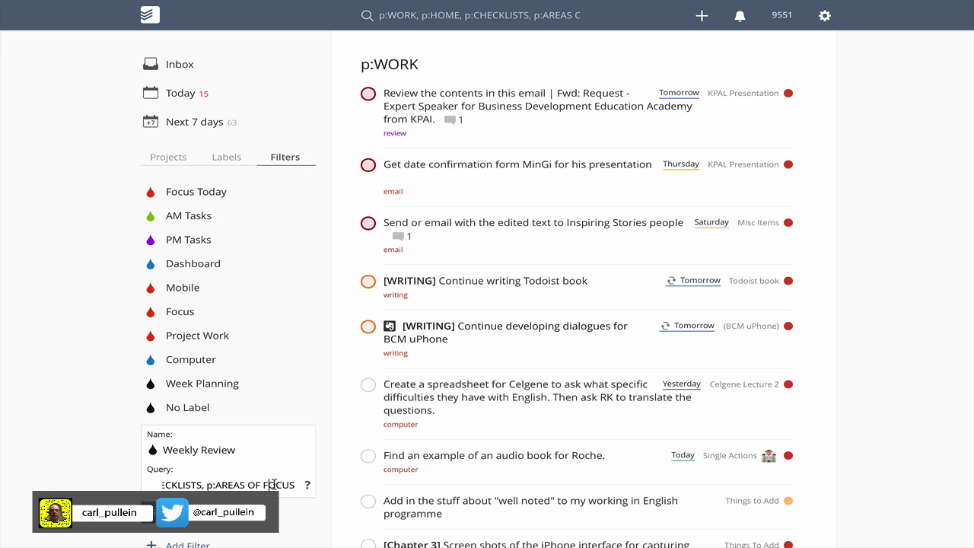
Step: Add "p:Inbox," at the start of the Weekly Review filter's query, before p:WORK, and save the filter
left_click(190, 489)
key("Left")
key("Left")
key("Left")
key("Left")
key("Left")
key("Left")
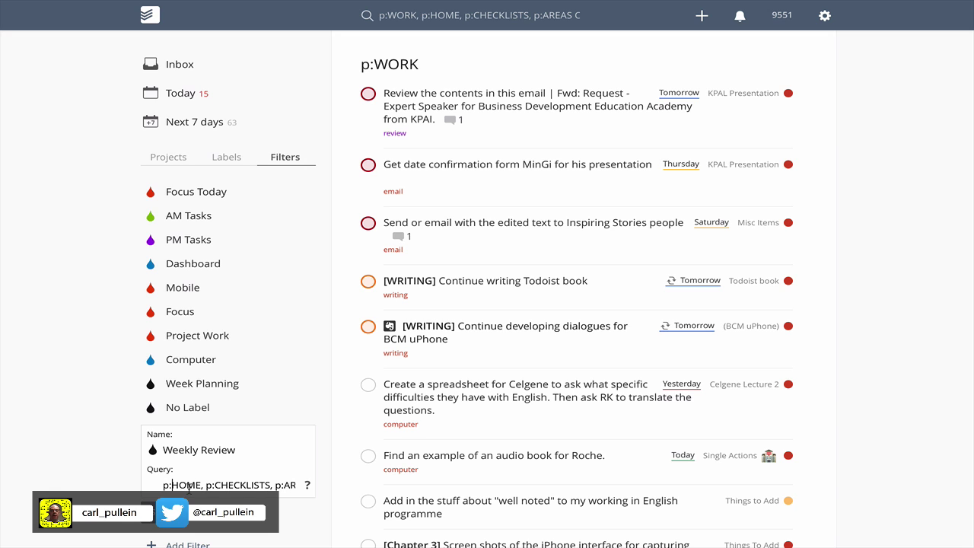
key("Left")
key("Left")
key("Left")
key("Left")
key("Left")
key("Left")
key("Left")
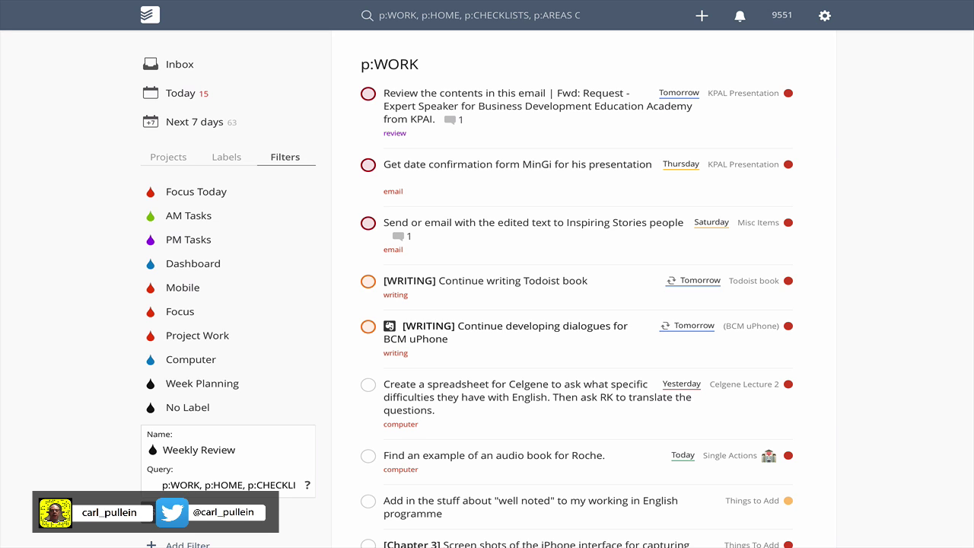
type("p:")
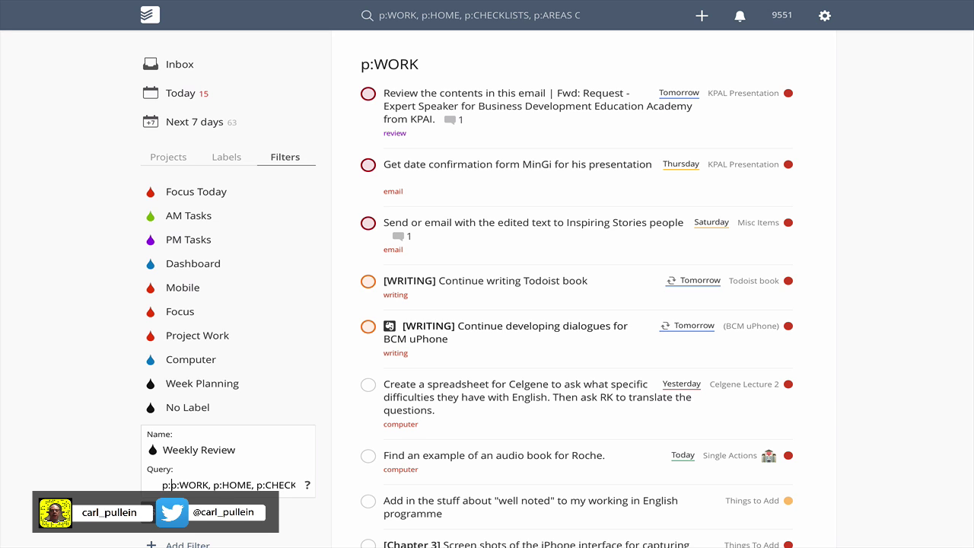
type("Inbox")
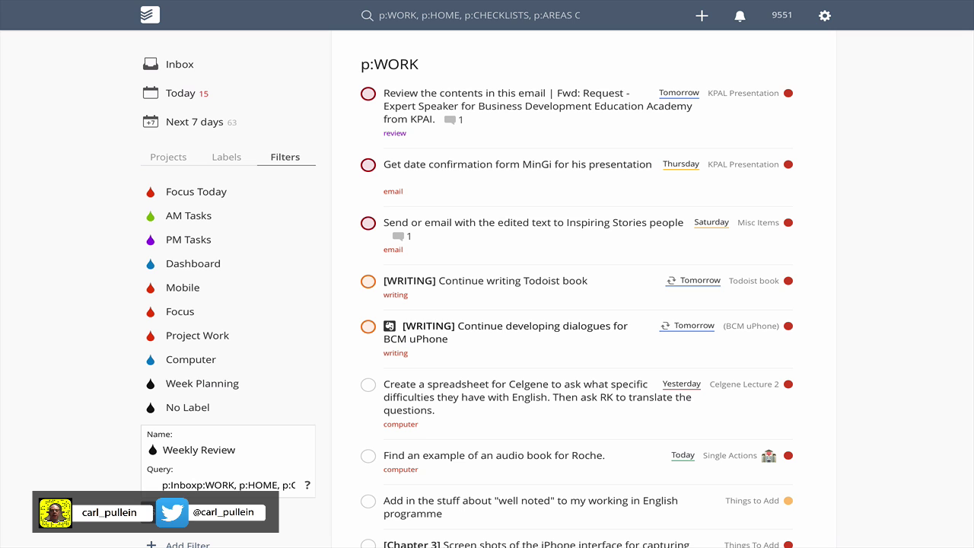
type(",")
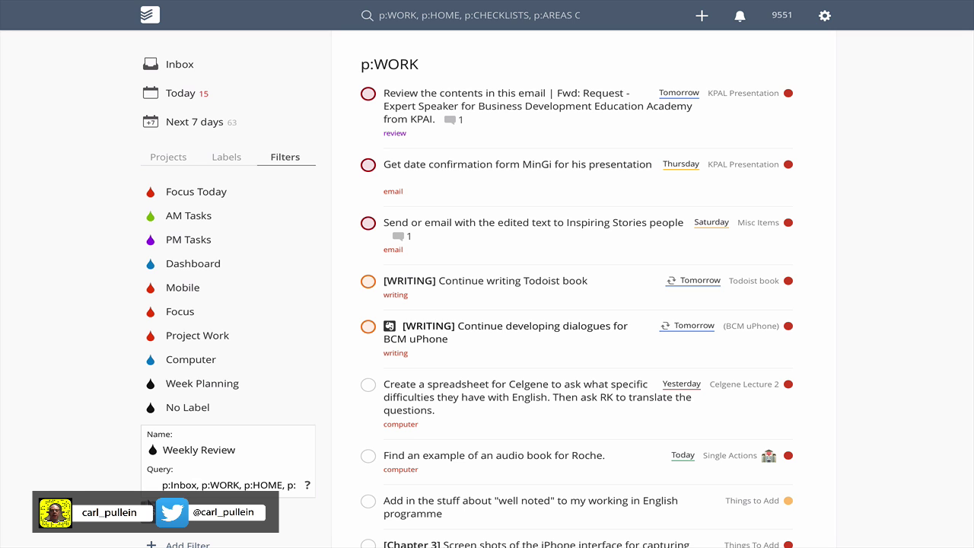
key("Return")
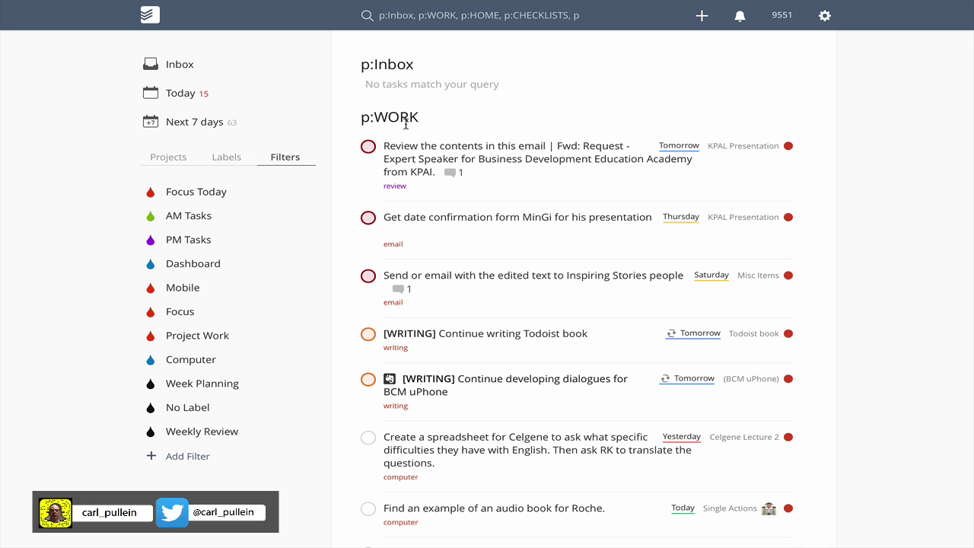
Step: Look through the tasks grouped by project in the Weekly Review filter, and return to the projects list
scroll(404, 144, "down", 2)
scroll(406, 144, "down", 5)
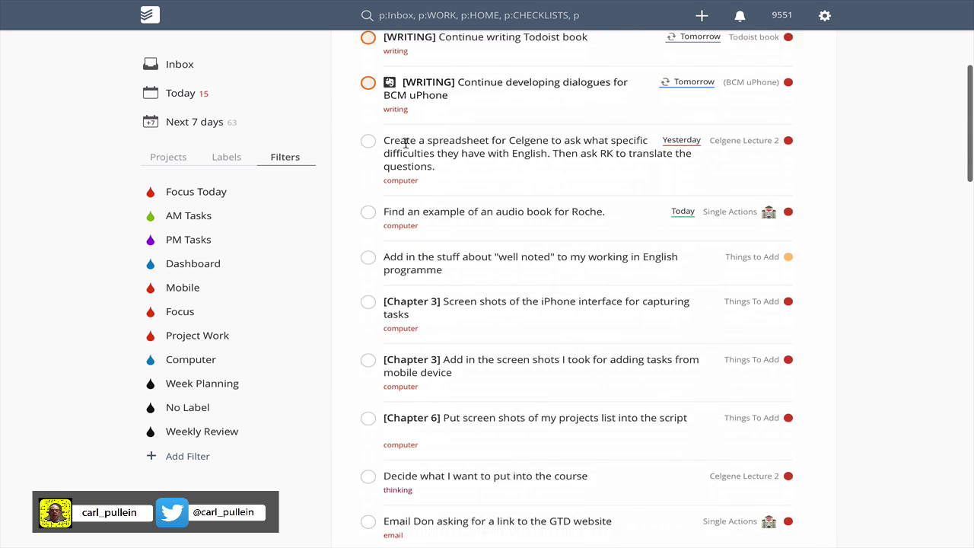
scroll(406, 143, "up", 5)
scroll(405, 144, "down", 7)
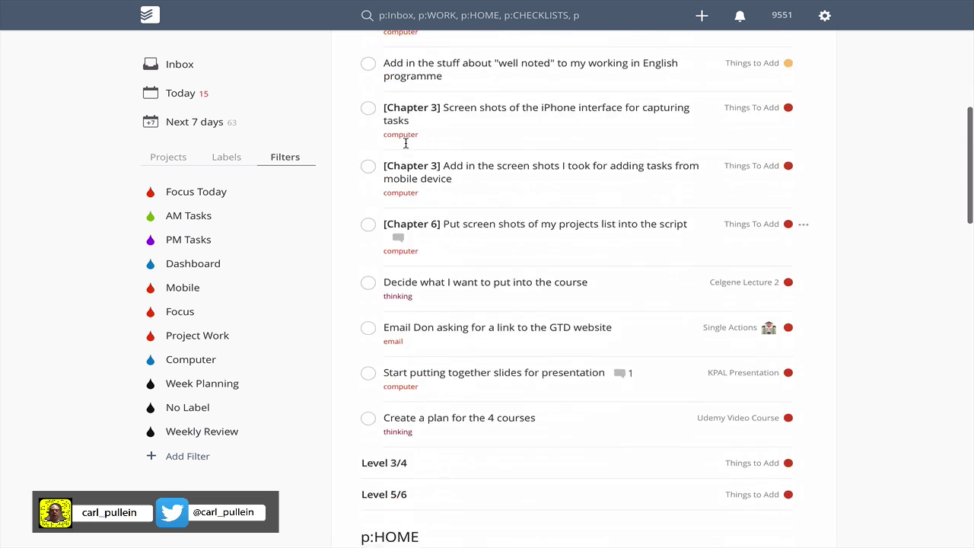
scroll(406, 144, "up", 2)
scroll(406, 144, "up", 4)
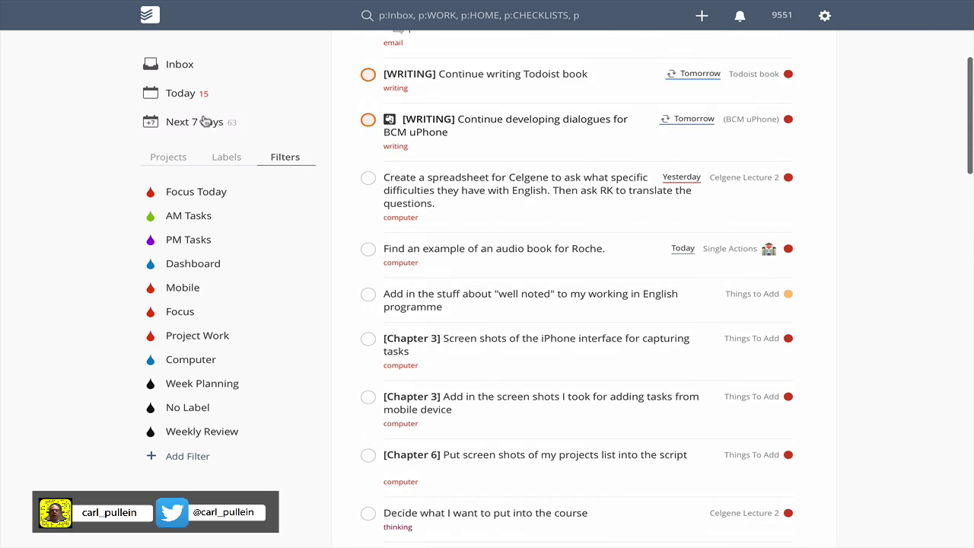
left_click(168, 158)
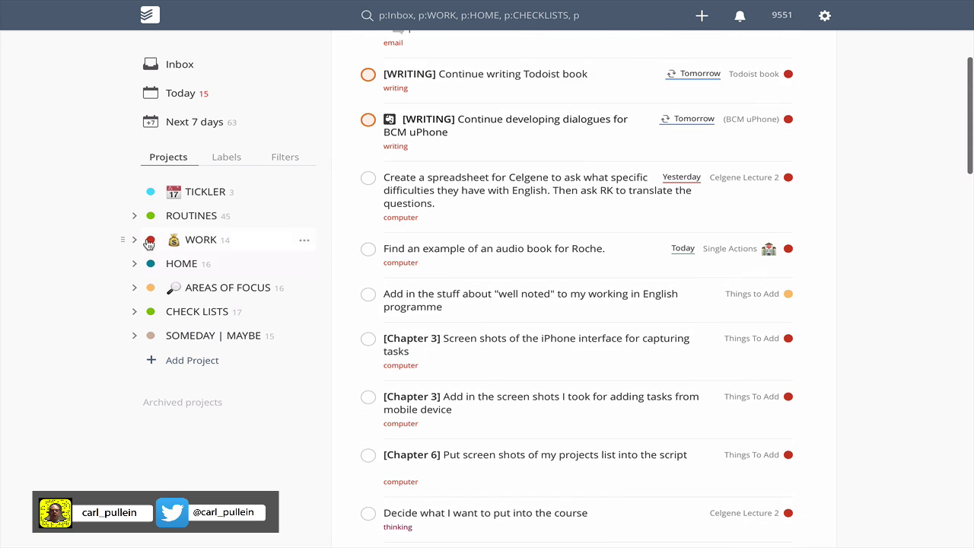
Step: Check the subprojects under WORK and look through the Weekly Review results down to the p:CHECKLISTS and p:AREAS OF FOCUS groups
left_click(134, 242)
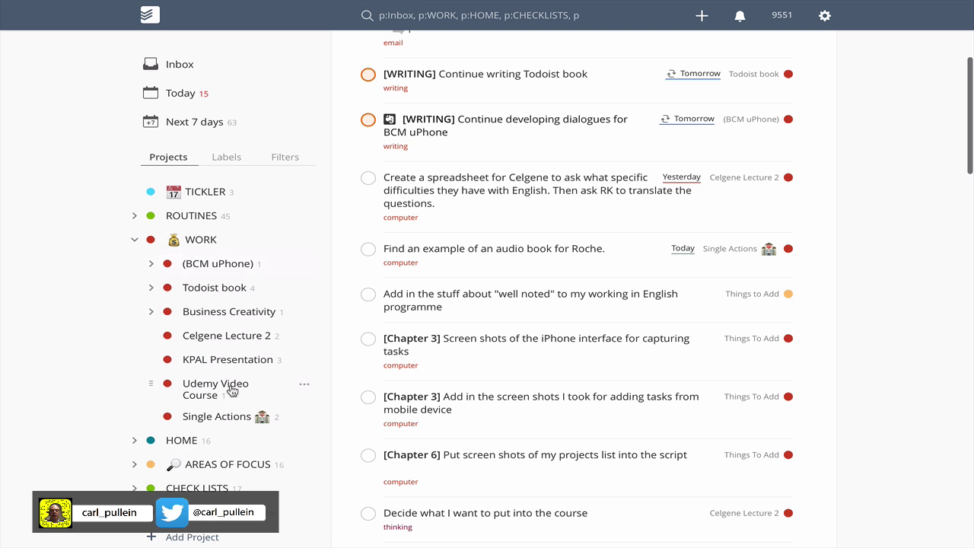
left_click(135, 244)
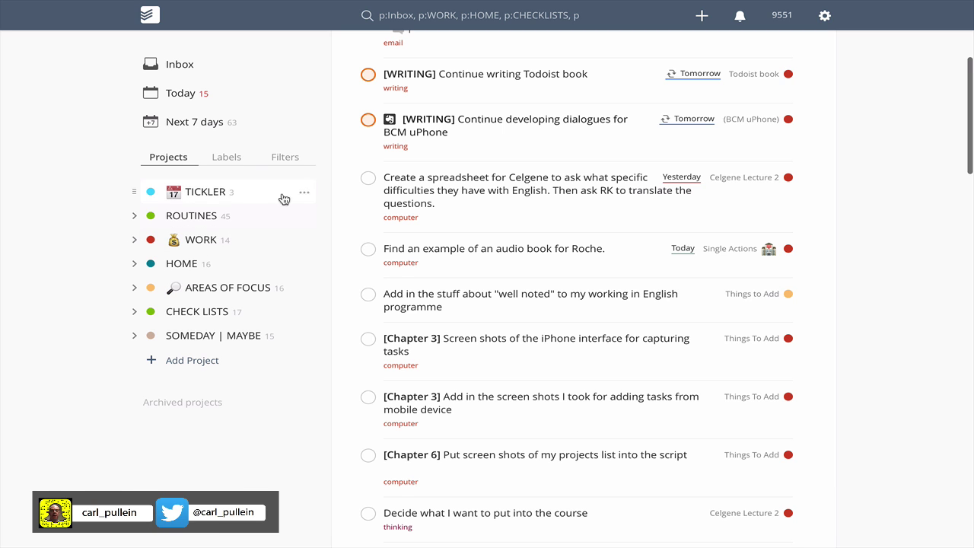
scroll(388, 155, "up", 3)
scroll(388, 155, "up", 2)
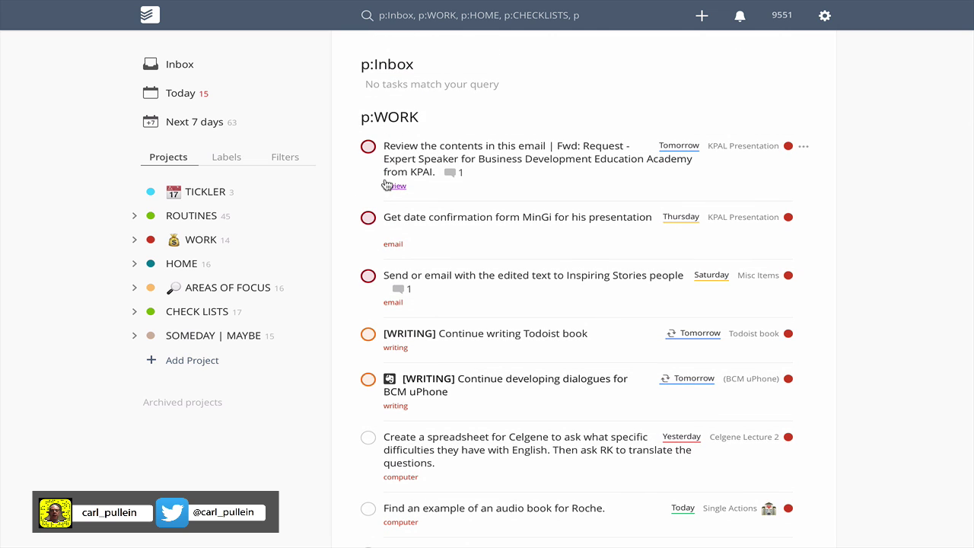
scroll(390, 221, "down", 2)
scroll(390, 225, "down", 8)
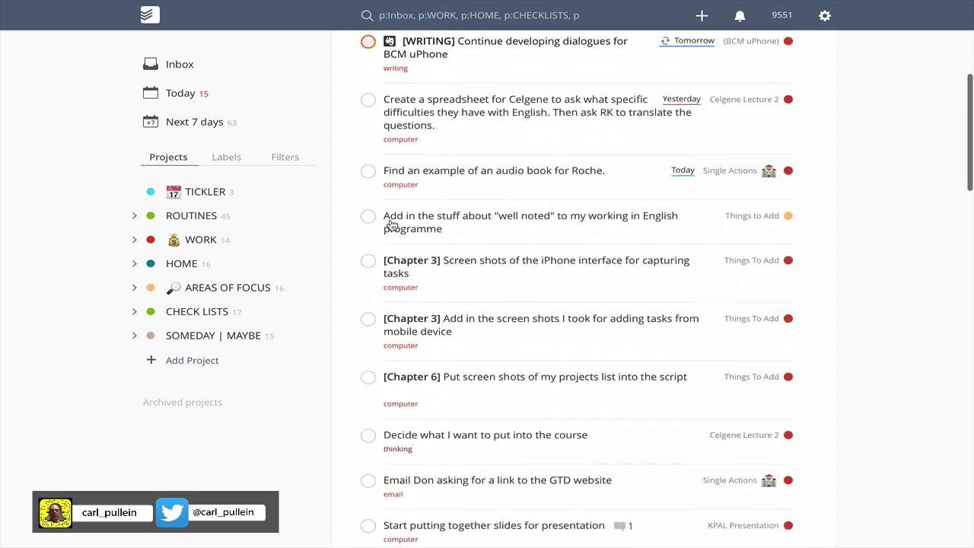
scroll(390, 225, "down", 15)
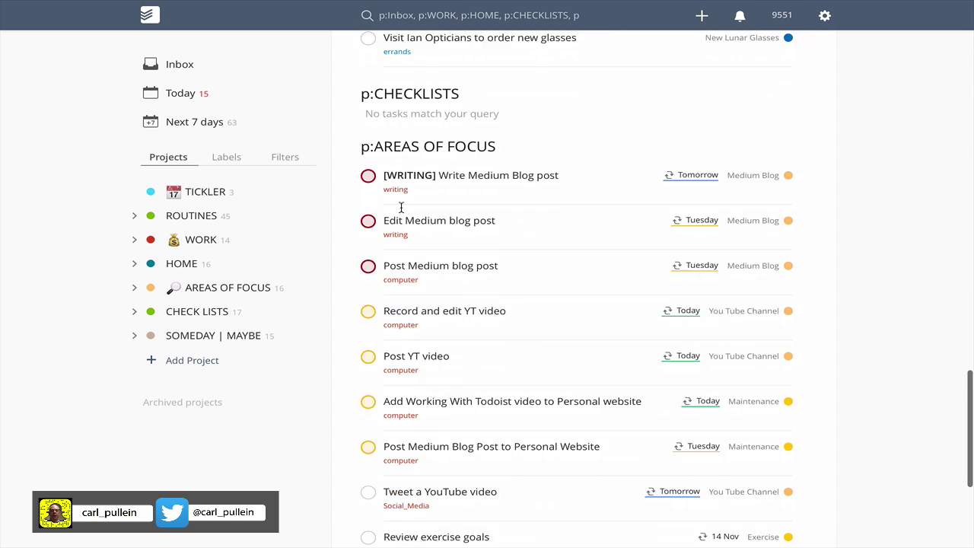
scroll(401, 207, "up", 5)
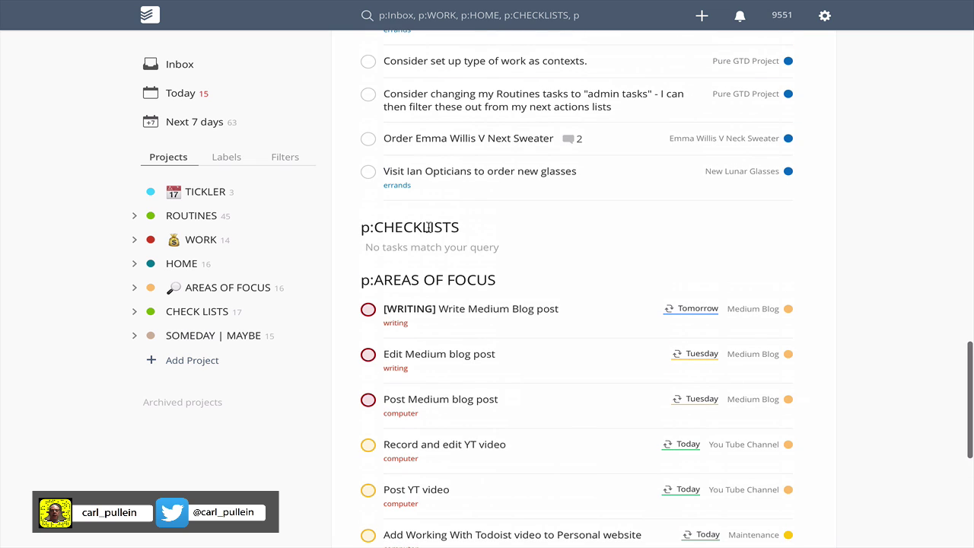
Step: Correct p:CHECKLISTS to p:CHECK LISTS in the Weekly Review filter's query and save the filter
left_click(305, 312)
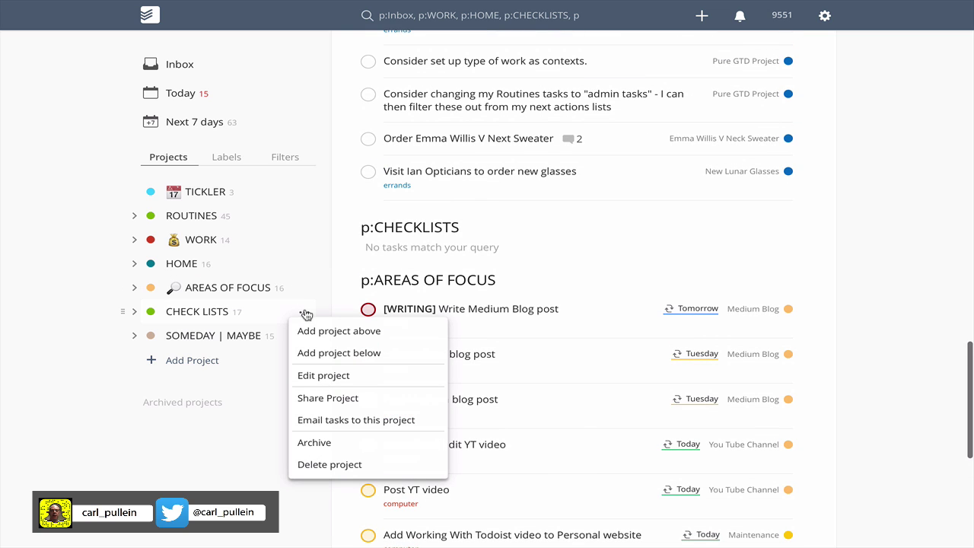
left_click(295, 162)
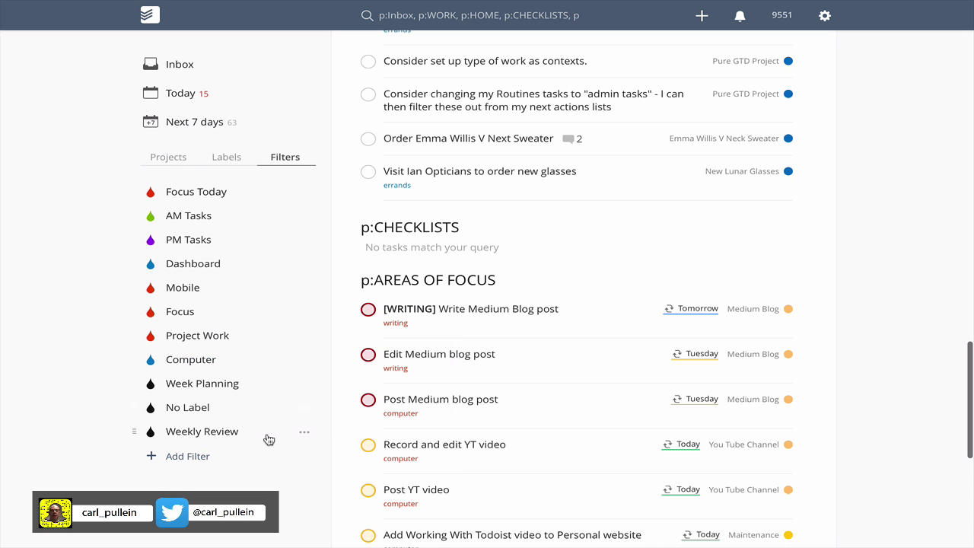
left_click(307, 437)
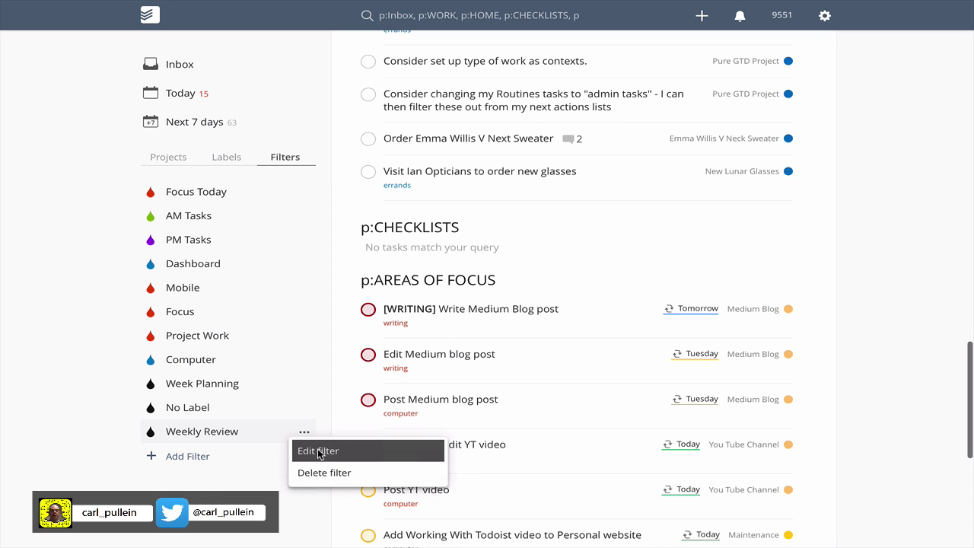
left_click(319, 451)
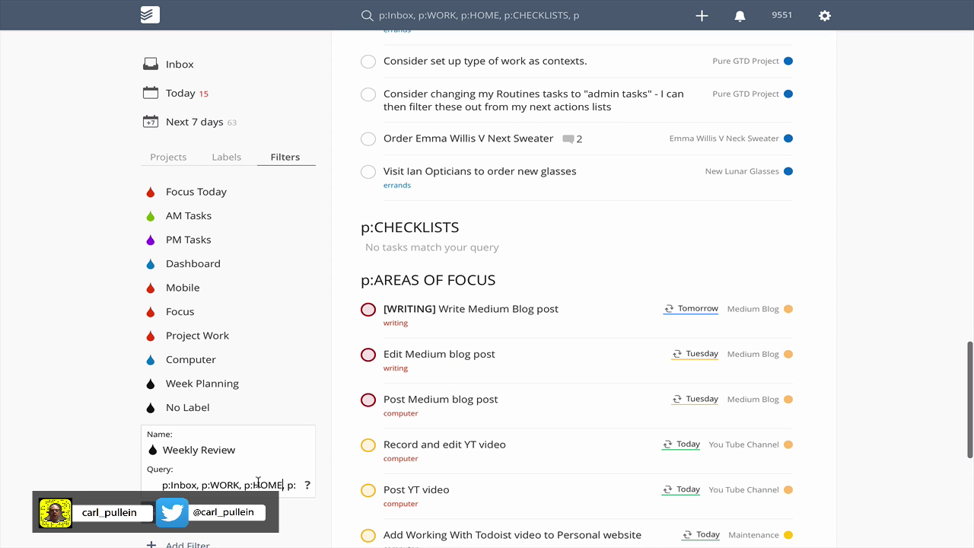
left_click(258, 483)
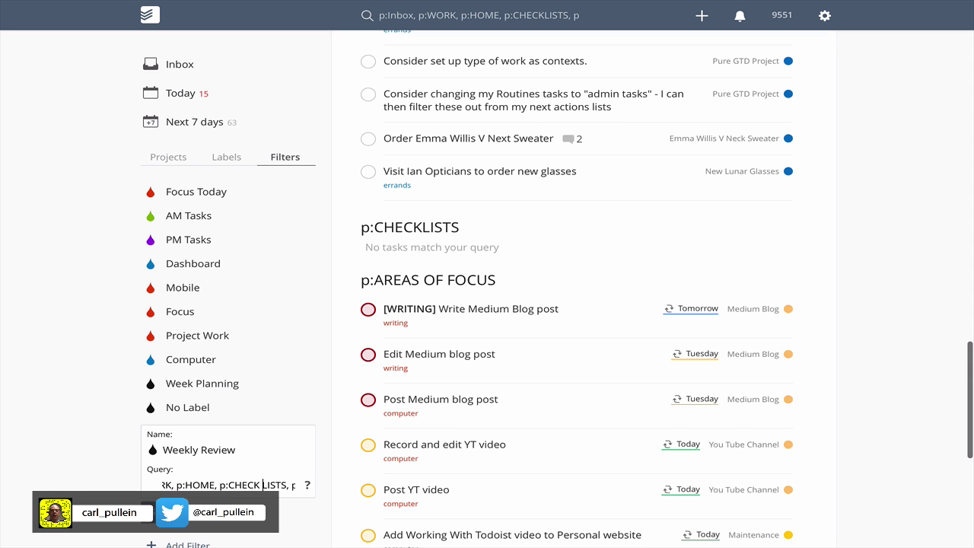
key("Return")
Step: Look through the corrected Weekly Review results to the end, and recheck the filter's query without changing it
scroll(522, 302, "down", 3)
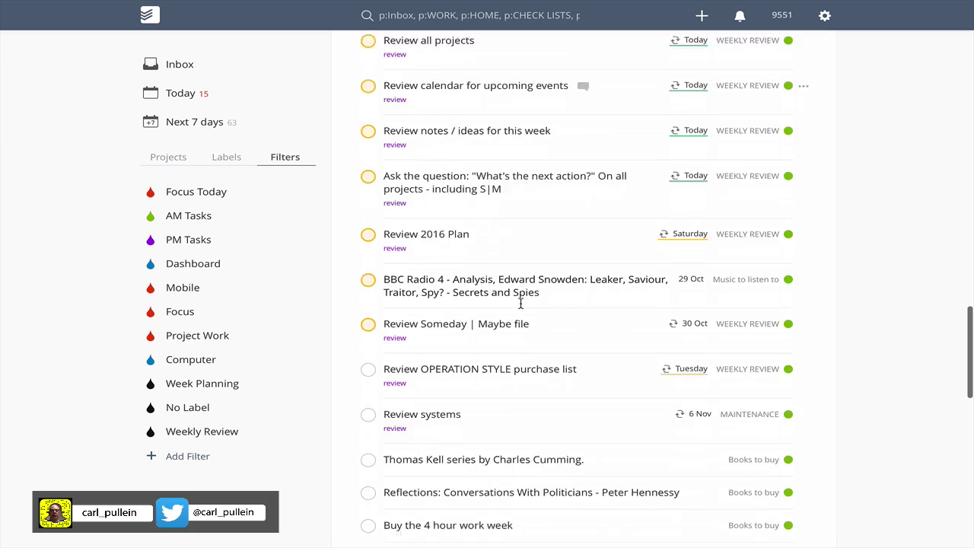
scroll(521, 302, "down", 10)
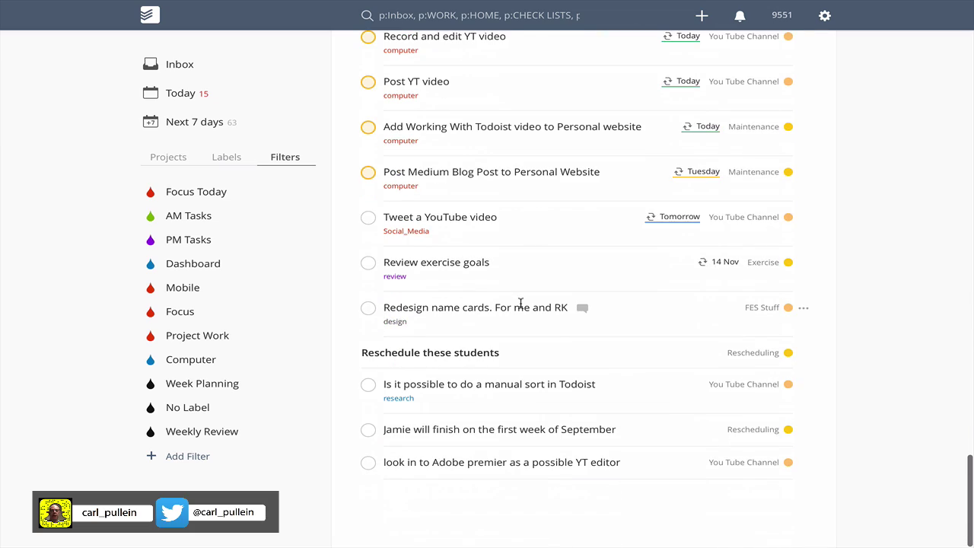
scroll(521, 303, "up", 15)
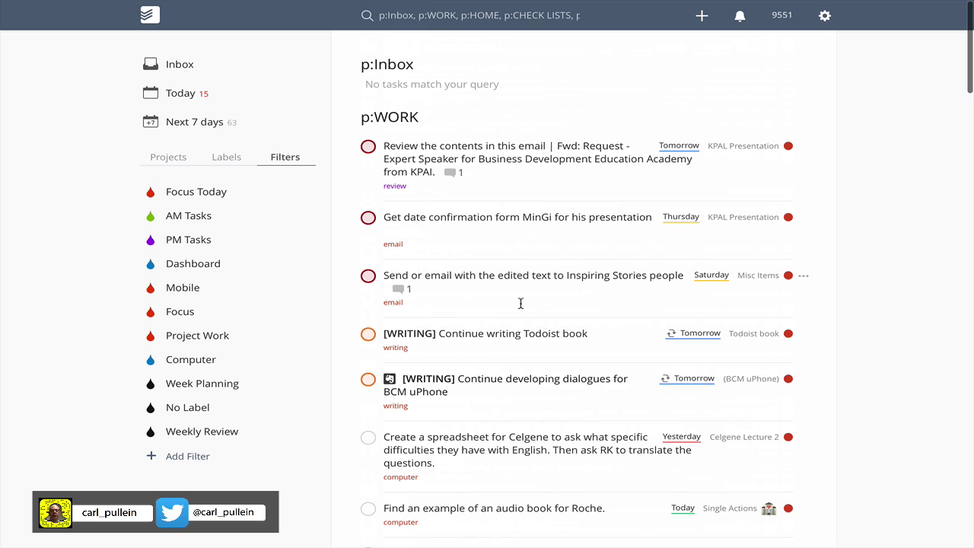
left_click(306, 432)
left_click(317, 450)
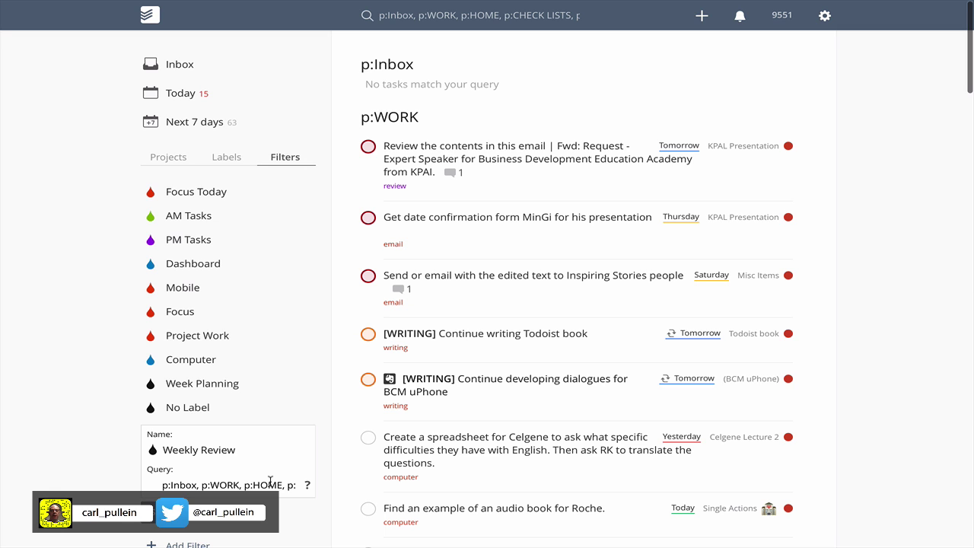
left_click(213, 523)
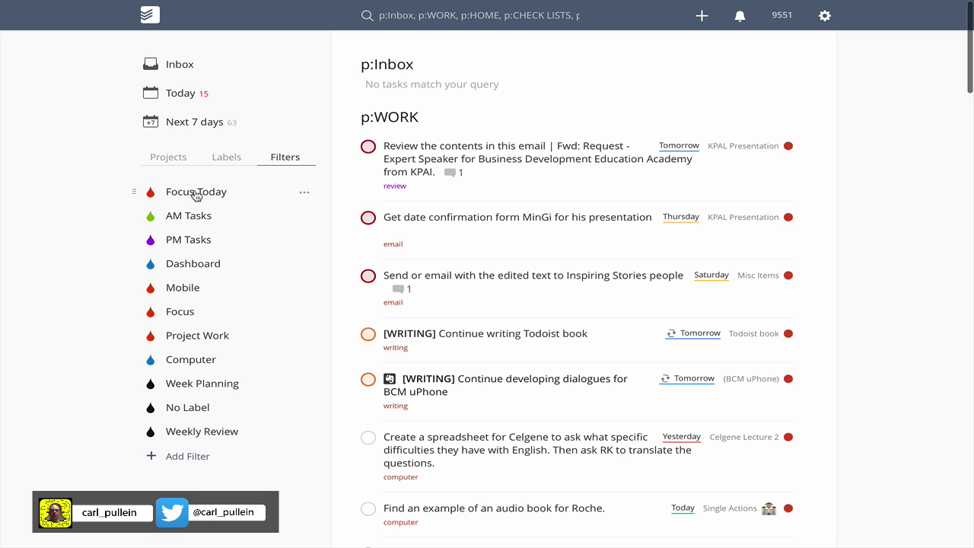
Step: In the WEEKLY REVIEW project under CHECK LISTS, move the "Ask the question: "What's the next action?"" task to the top, and collapse CHECK LISTS
left_click(170, 157)
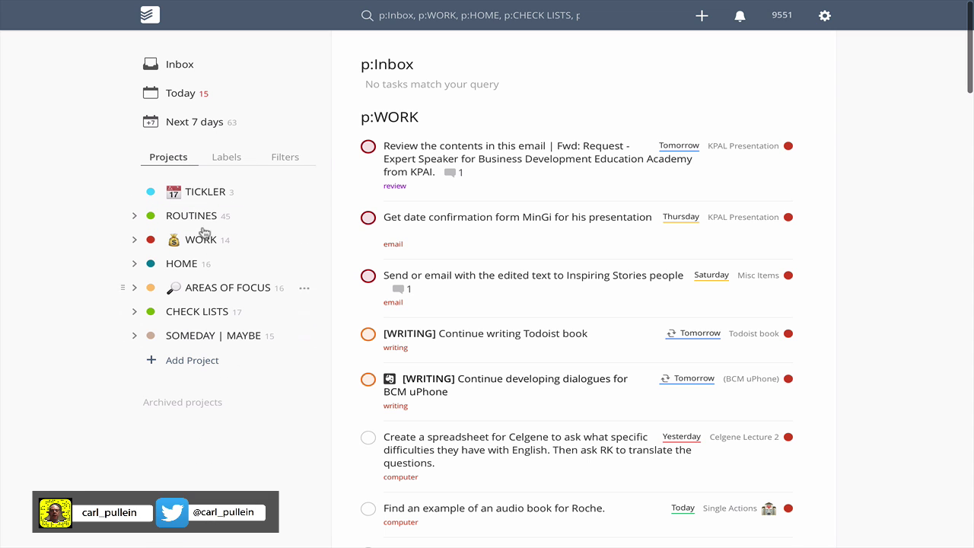
left_click(204, 313)
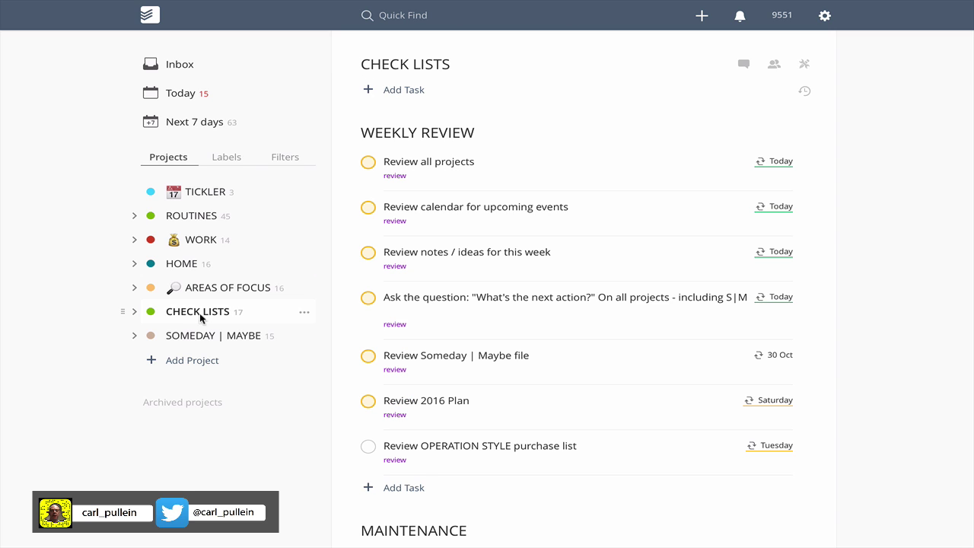
left_click(136, 313)
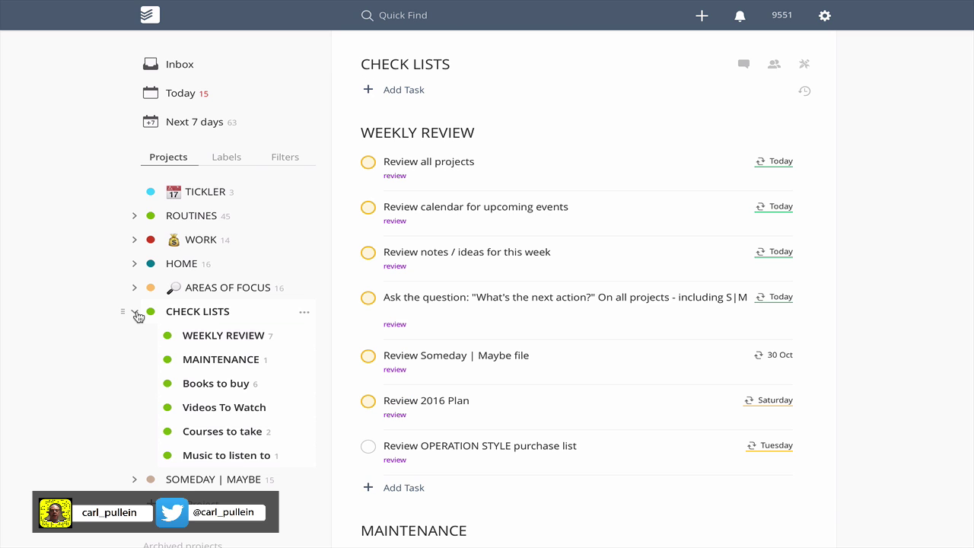
left_click(208, 334)
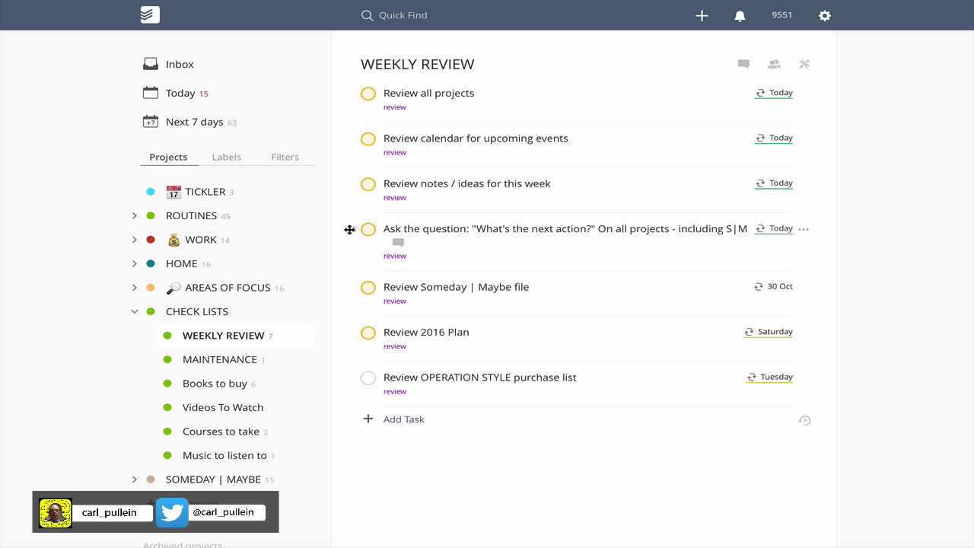
left_click_drag(349, 227, 346, 92)
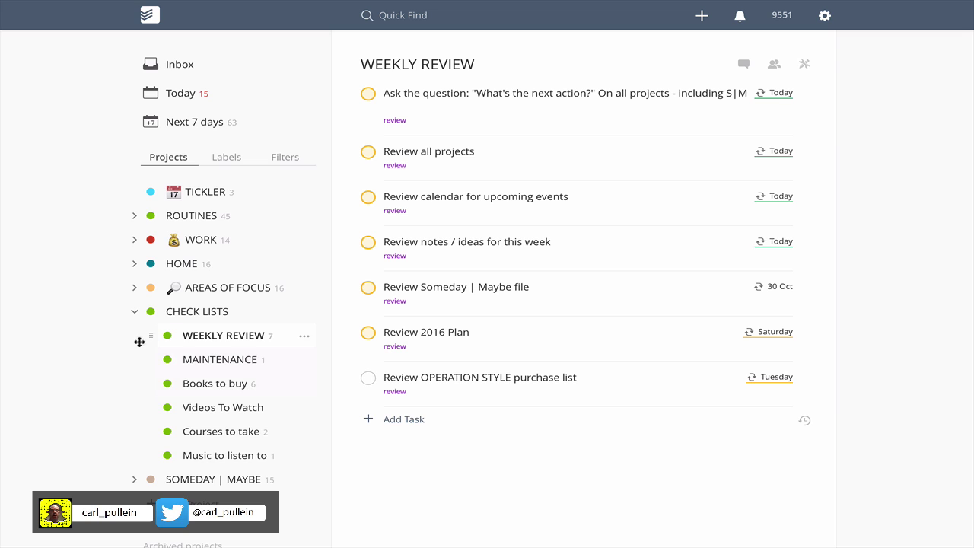
left_click(134, 312)
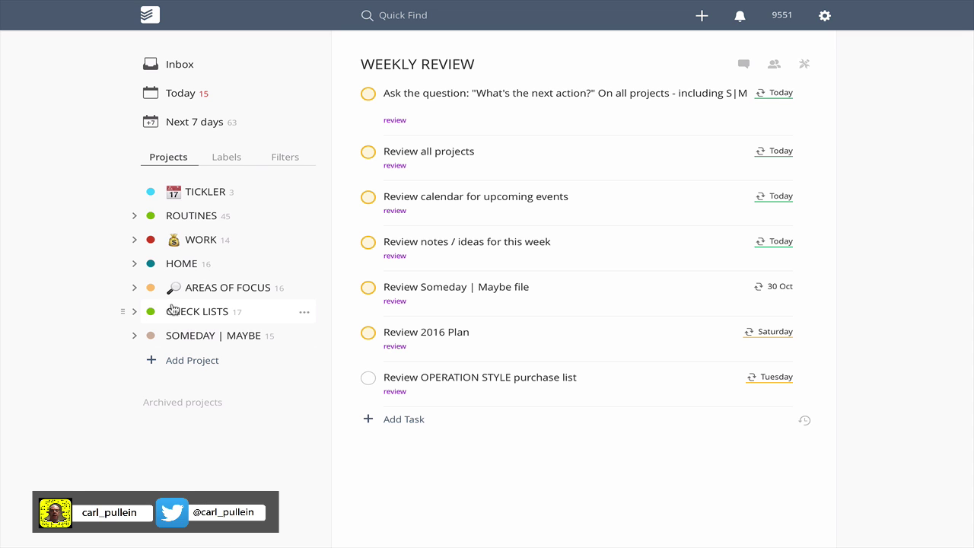
Step: Show the Weekly Review filter and look through its tasks from p:Inbox to the end of p:AREAS OF FOCUS
left_click(280, 158)
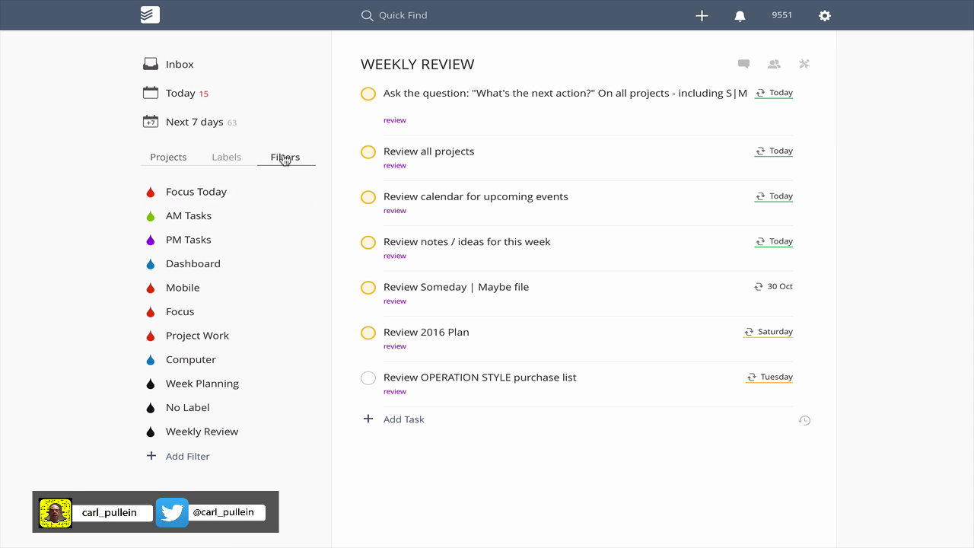
left_click(218, 431)
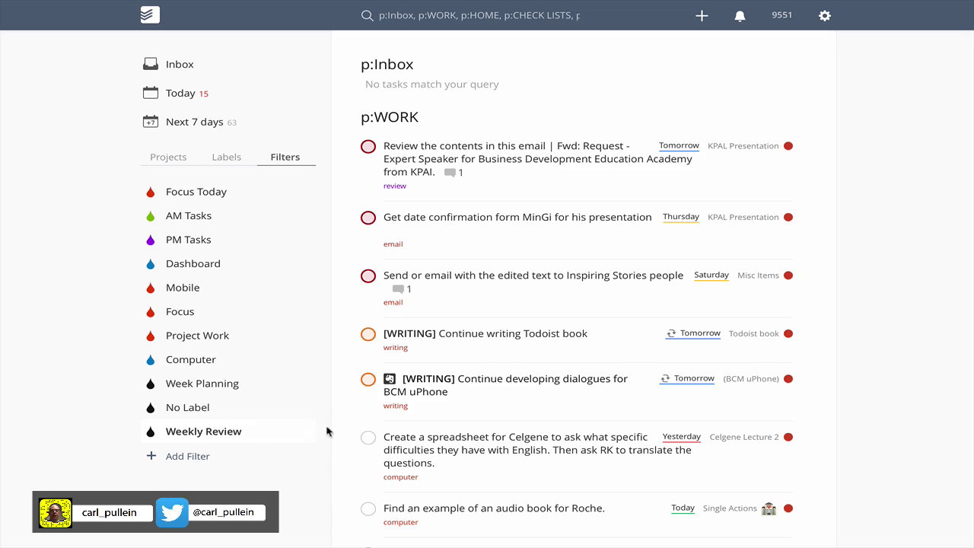
scroll(386, 407, "down", 1)
scroll(382, 411, "down", 15)
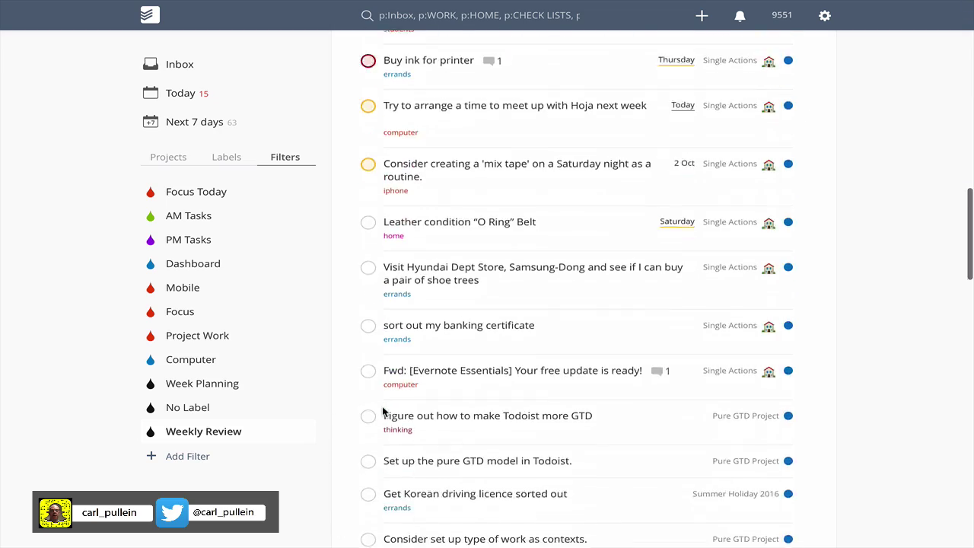
scroll(383, 412, "down", 12)
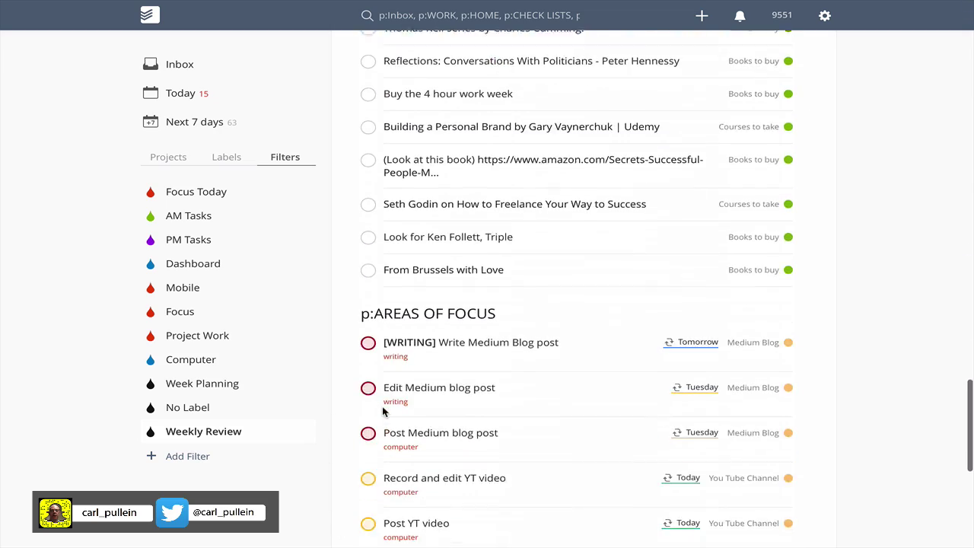
scroll(383, 412, "down", 4)
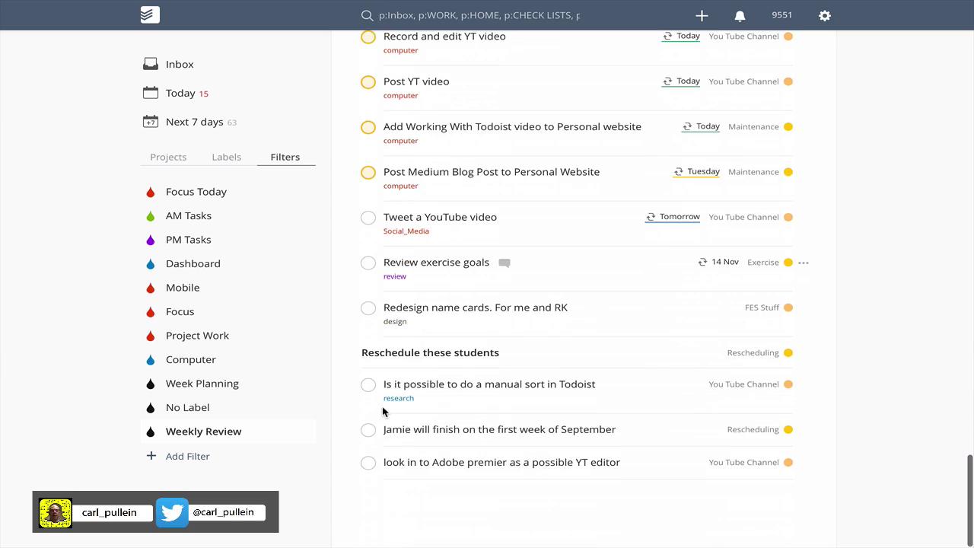
scroll(383, 412, "up", 6)
scroll(383, 411, "up", 20)
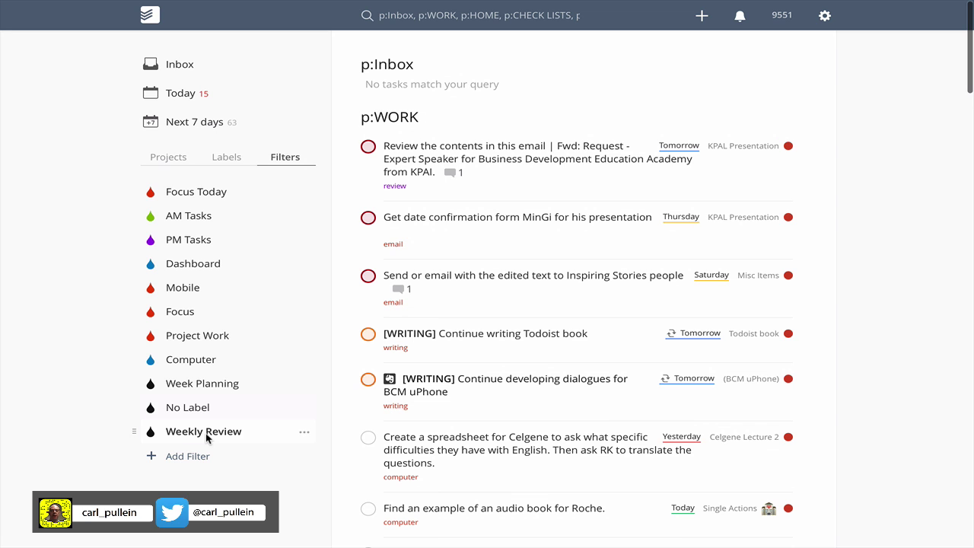
Step: Open the Weekly Review filter for editing to view its name and query, and close it unchanged
left_click(304, 432)
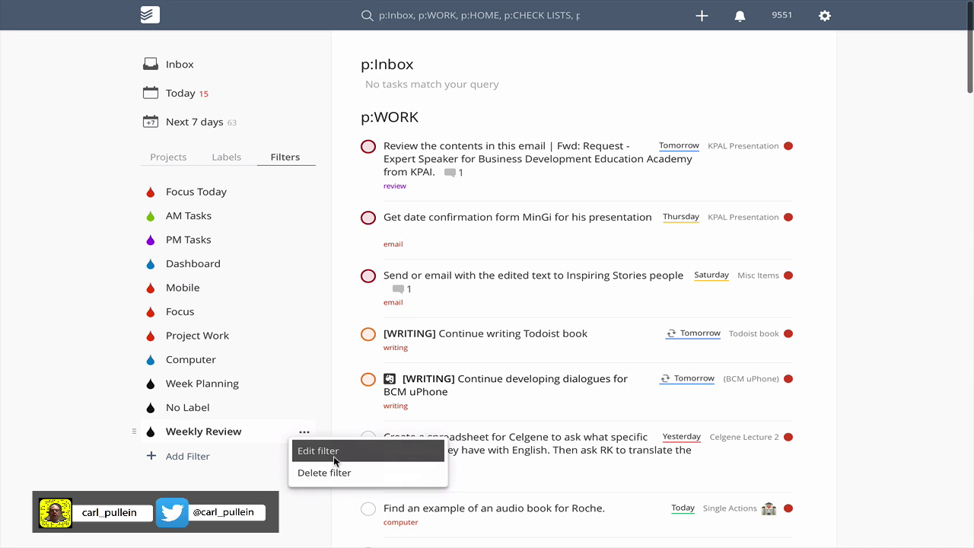
left_click(331, 452)
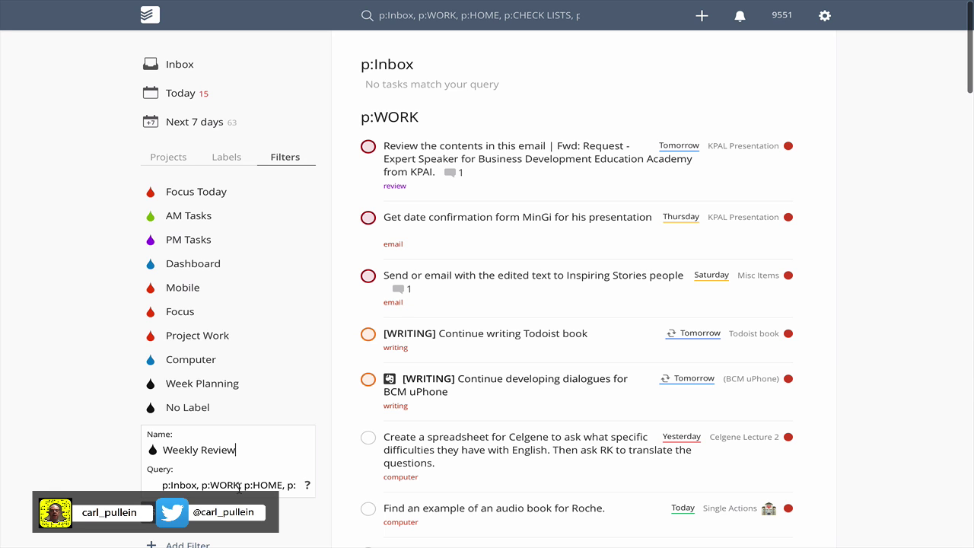
left_click(195, 522)
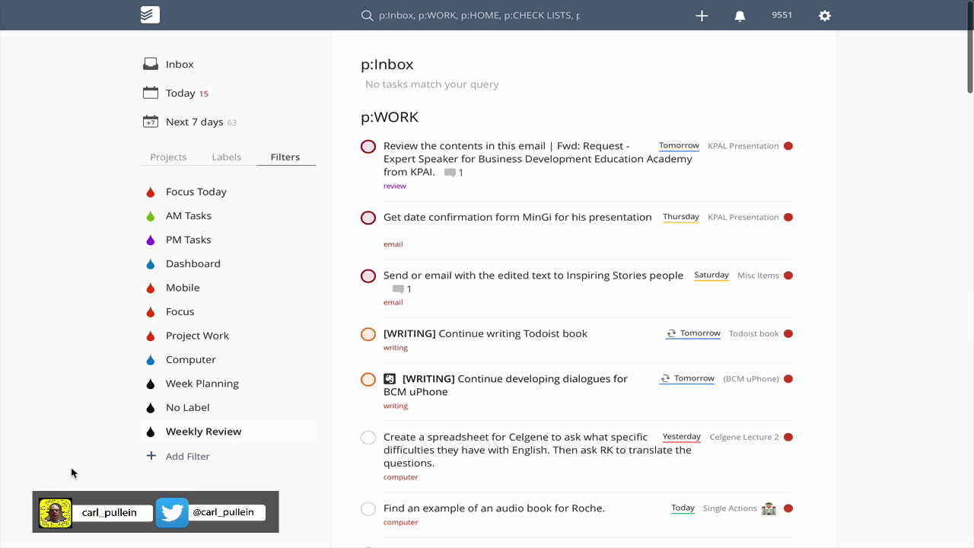